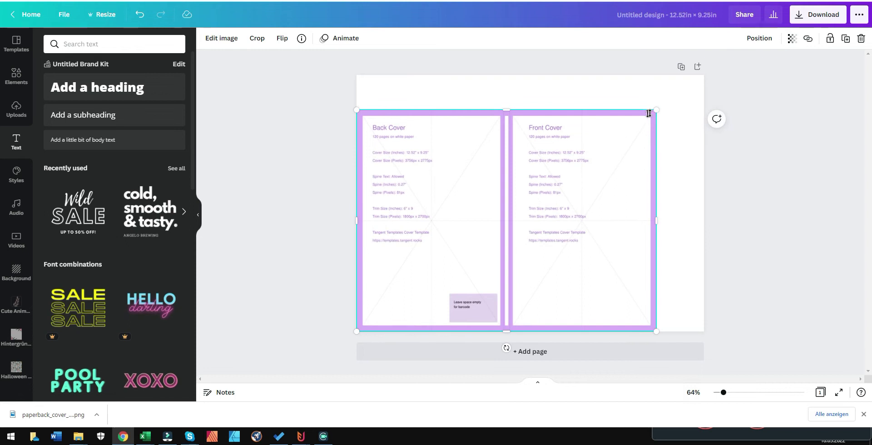
- Enlarge the paperback cover template image so it fills the whole 12.52 × 9.25 in page
{"action": "left_click_drag", "start_coordinate": [659, 108], "coordinate": [704, 86]}
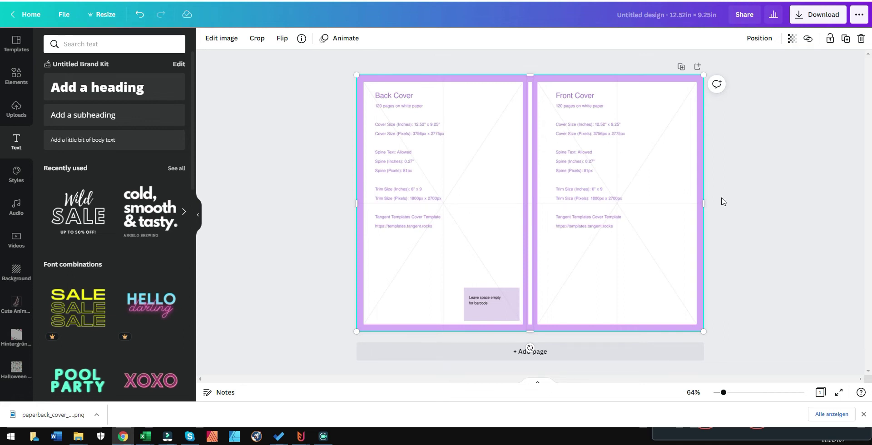
- Examine the cover template's size, spine and trim specifications, its spine guides and the space reserved for the barcode
{"action": "scroll", "coordinate": [656, 147], "scroll_direction": "up", "scroll_amount": 3}
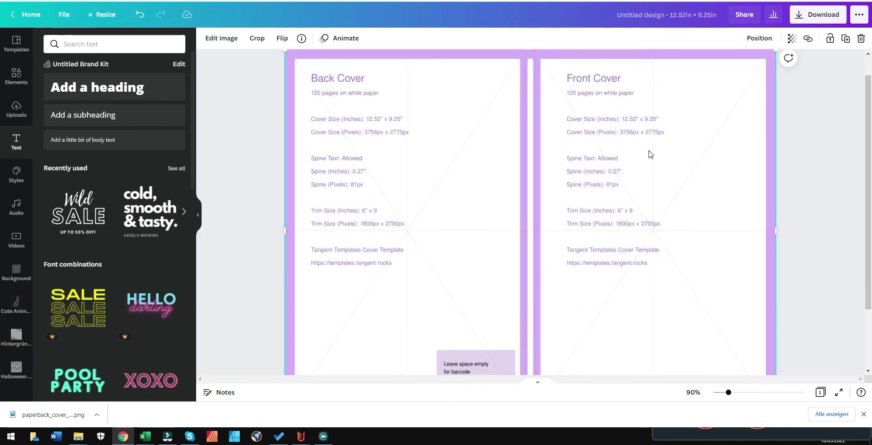
{"action": "scroll", "coordinate": [743, 183], "scroll_direction": "up", "scroll_amount": 4}
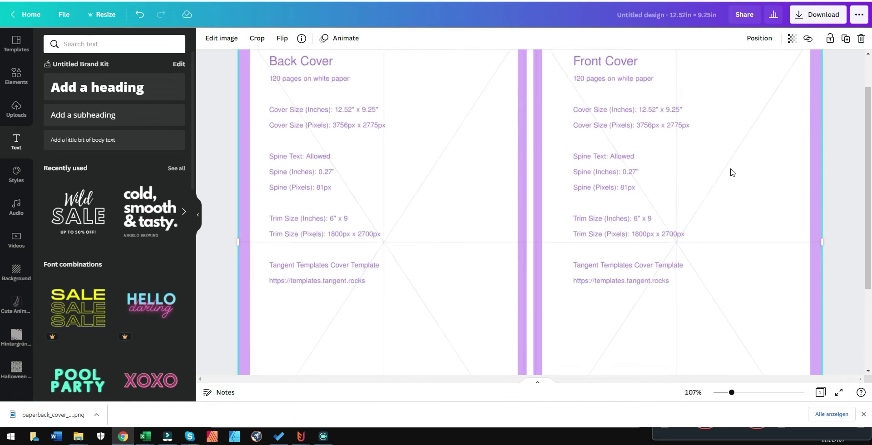
{"action": "scroll", "coordinate": [567, 134], "scroll_direction": "up", "scroll_amount": 1}
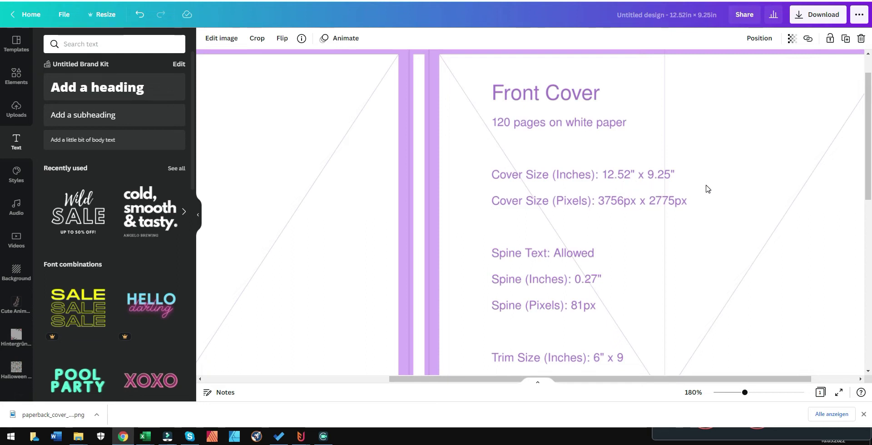
{"action": "scroll", "coordinate": [707, 188], "scroll_direction": "down", "scroll_amount": 3}
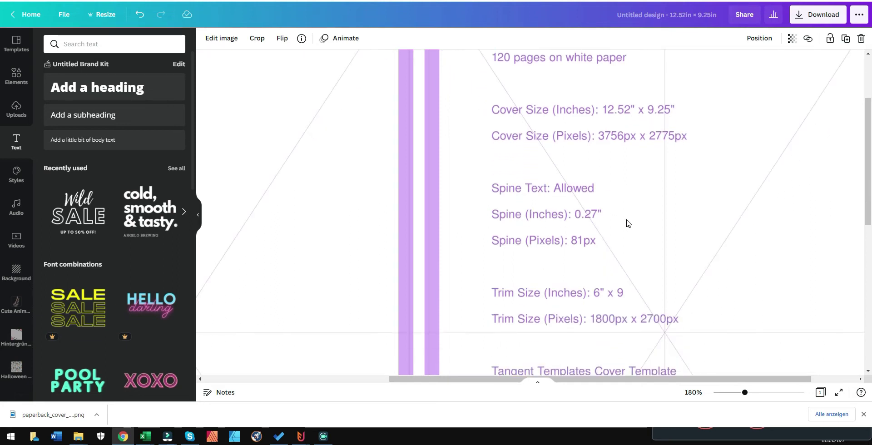
{"action": "scroll", "coordinate": [627, 223], "scroll_direction": "down", "scroll_amount": 2}
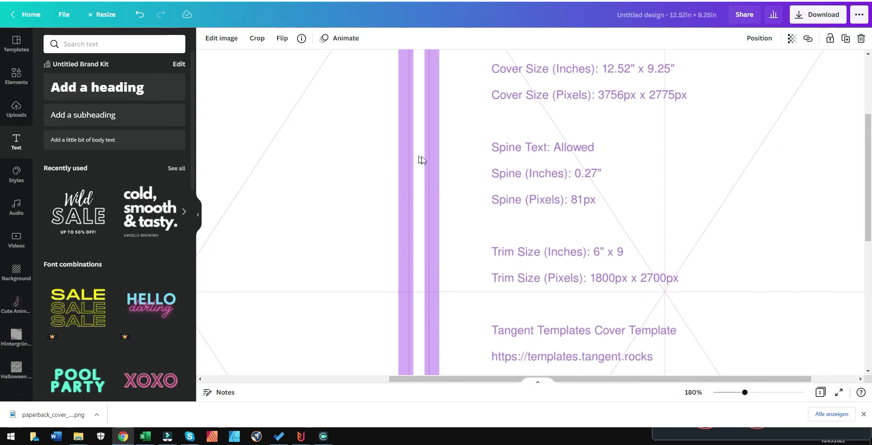
{"action": "scroll", "coordinate": [677, 207], "scroll_direction": "down", "scroll_amount": 3}
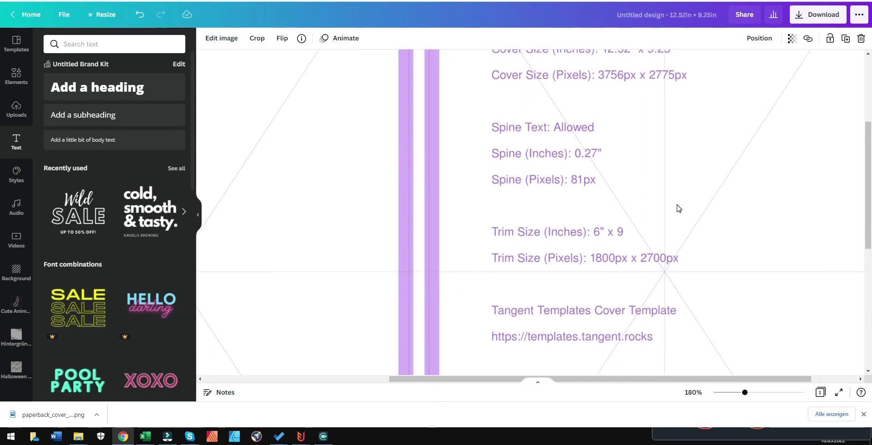
{"action": "scroll", "coordinate": [689, 201], "scroll_direction": "down", "scroll_amount": 1}
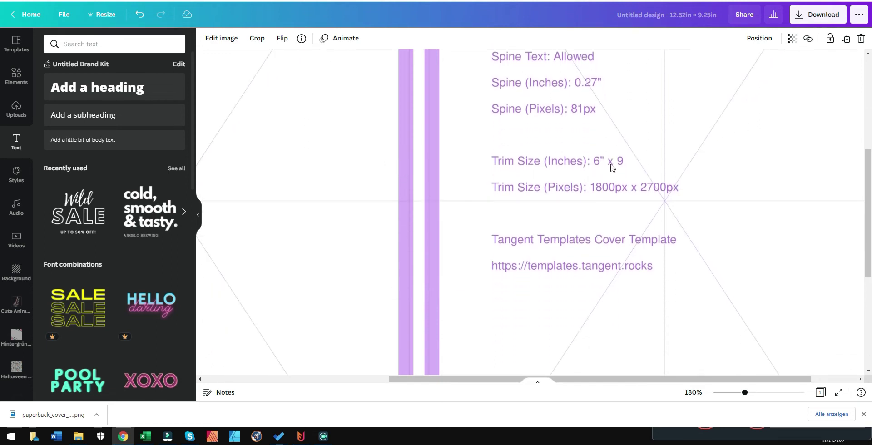
{"action": "scroll", "coordinate": [658, 164], "scroll_direction": "down", "scroll_amount": 1}
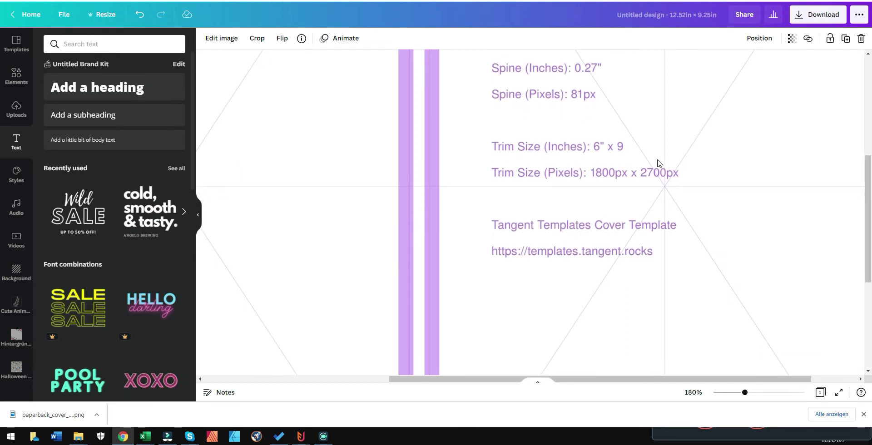
{"action": "scroll", "coordinate": [672, 168], "scroll_direction": "down", "scroll_amount": 4}
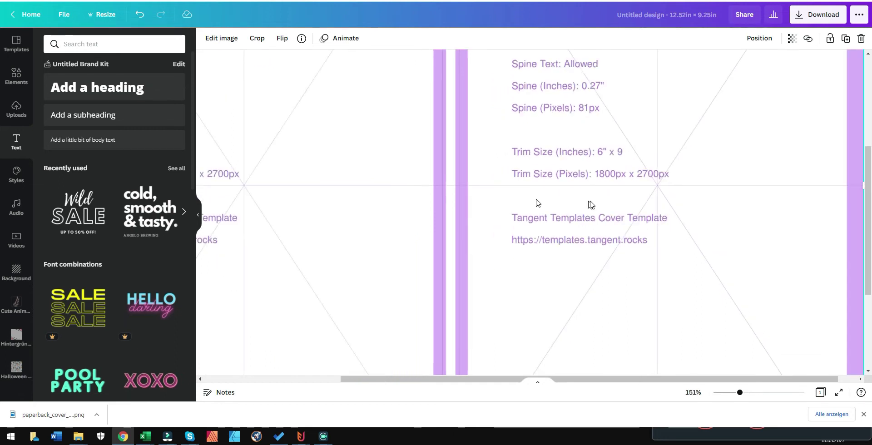
{"action": "scroll", "coordinate": [672, 177], "scroll_direction": "down", "scroll_amount": 1}
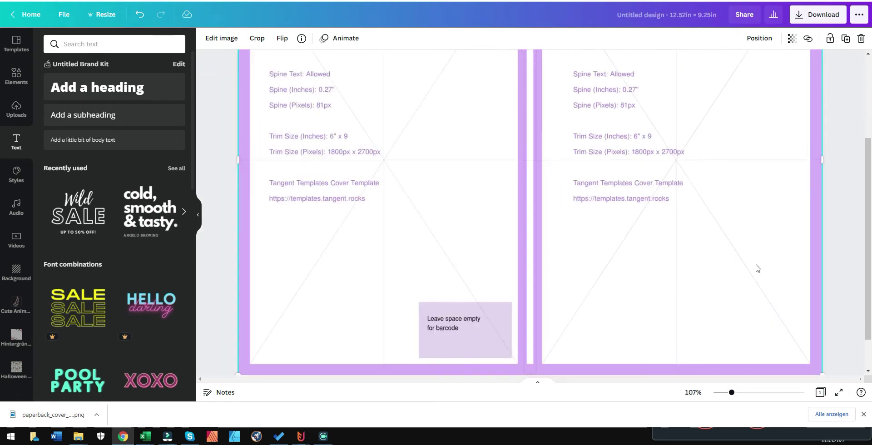
{"action": "scroll", "coordinate": [736, 247], "scroll_direction": "down", "scroll_amount": 2}
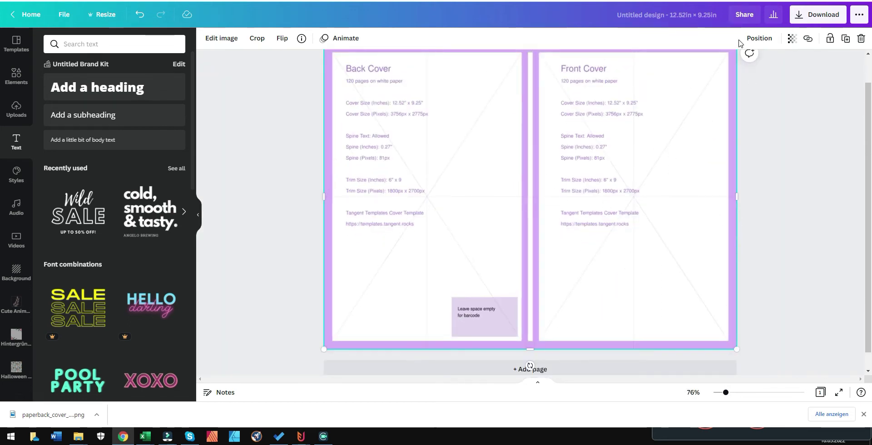
{"action": "key", "text": "ctrl+Tab"}
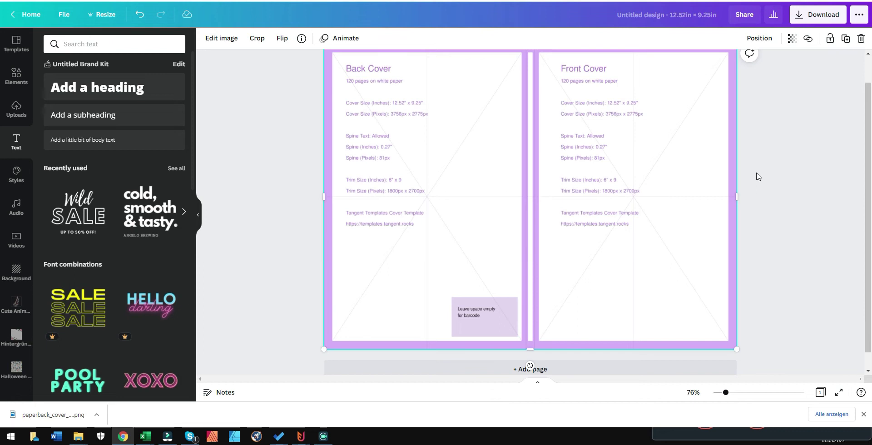
{"action": "scroll", "coordinate": [772, 177], "scroll_direction": "down", "scroll_amount": 2}
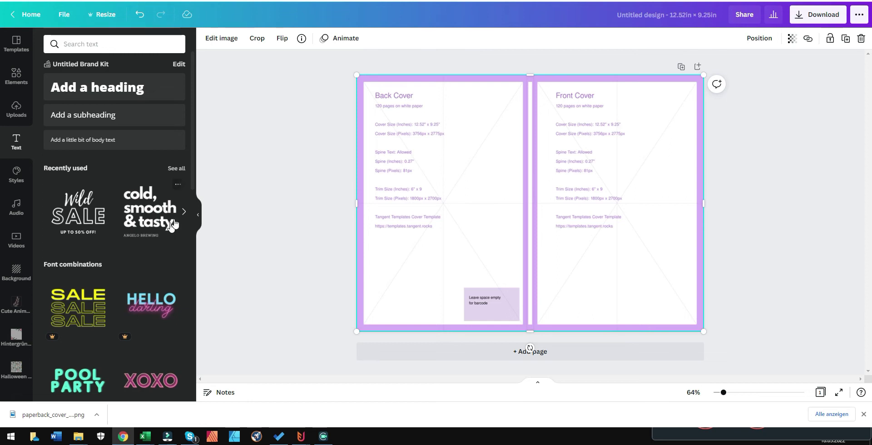
- Add the "cold, smooth & tasty." text combination, shrink it to about 3.3 × 2.7 in and place it on the front cover
{"action": "scroll", "coordinate": [144, 195], "scroll_direction": "down", "scroll_amount": 1}
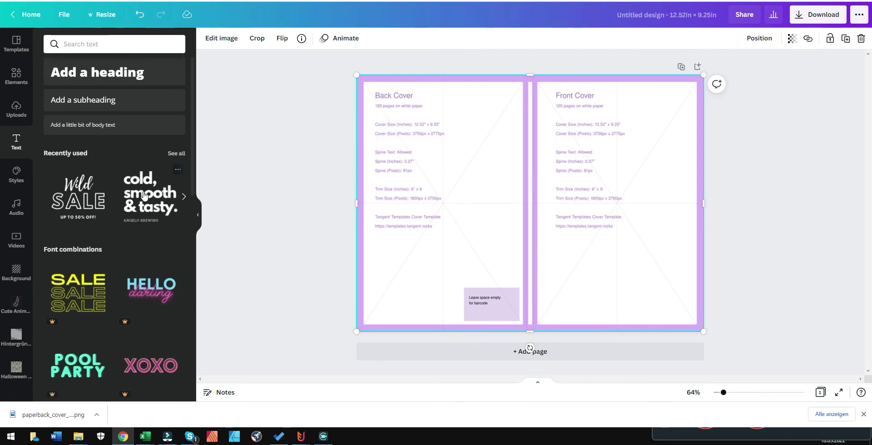
{"action": "scroll", "coordinate": [144, 196], "scroll_direction": "up", "scroll_amount": 1}
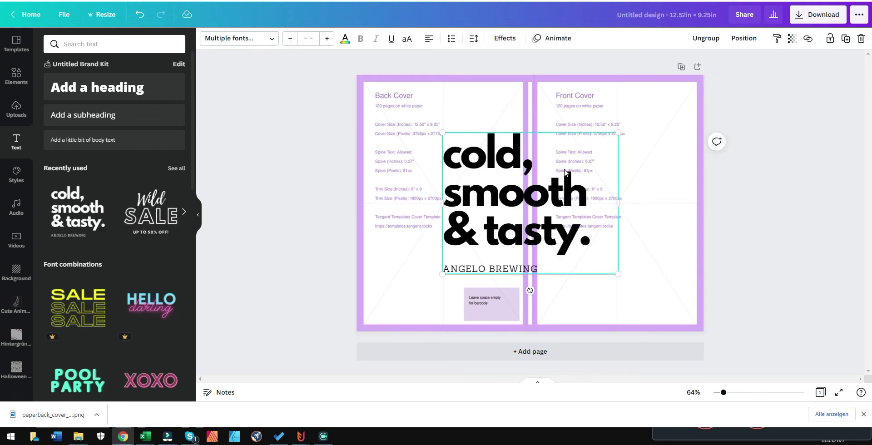
{"action": "left_click_drag", "start_coordinate": [616, 133], "coordinate": [535, 200]}
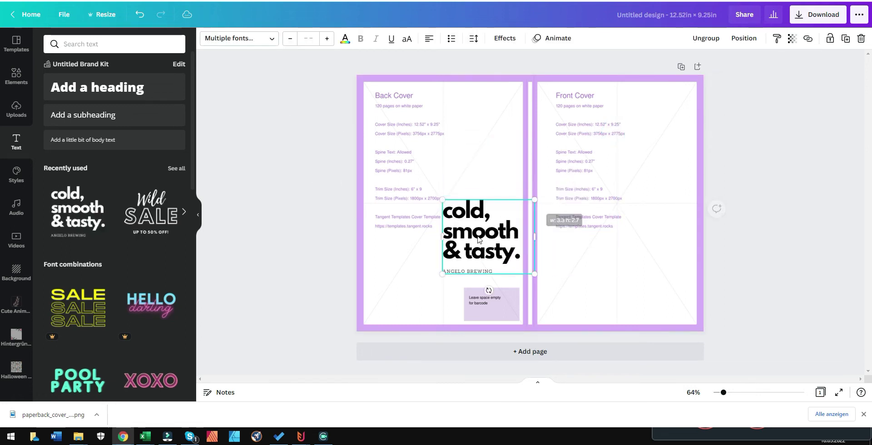
{"action": "left_click_drag", "start_coordinate": [482, 231], "coordinate": [616, 165]}
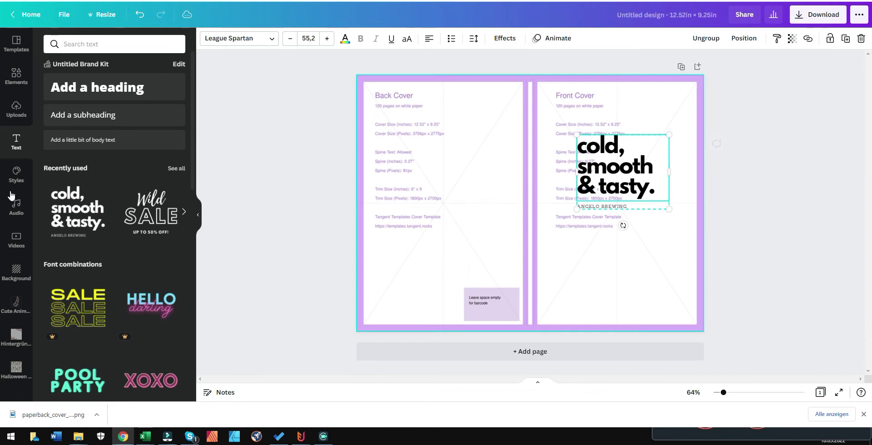
- Set the page background to black and colour the front cover's heading text white
{"action": "left_click", "coordinate": [17, 272]}
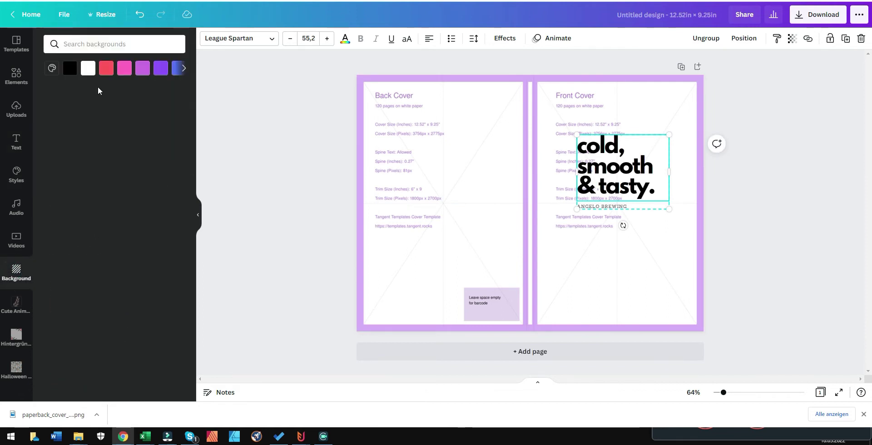
{"action": "left_click", "coordinate": [74, 69]}
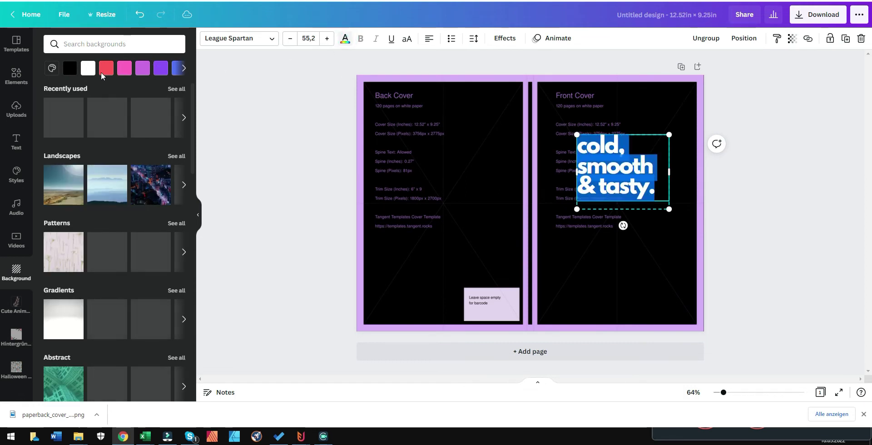
{"action": "left_click", "coordinate": [345, 38]}
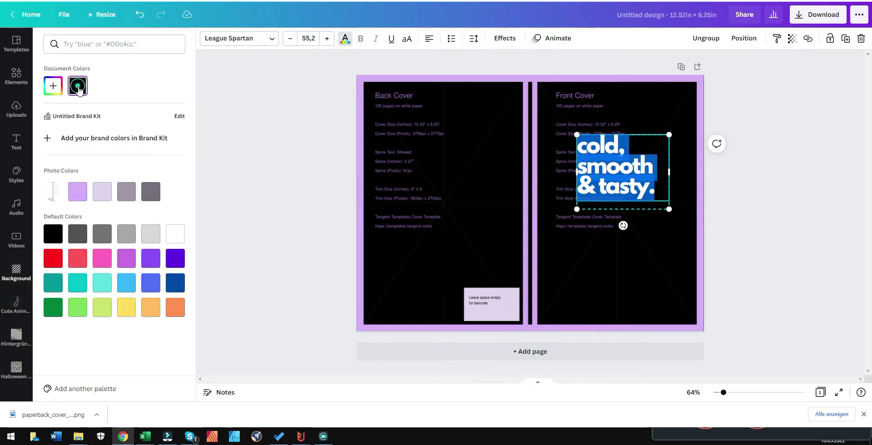
{"action": "left_click", "coordinate": [175, 234]}
{"action": "left_click", "coordinate": [651, 243]}
- Replace the front cover's heading text with "Mir reichts ich geh Fahrrad fahren"
{"action": "left_click", "coordinate": [635, 169]}
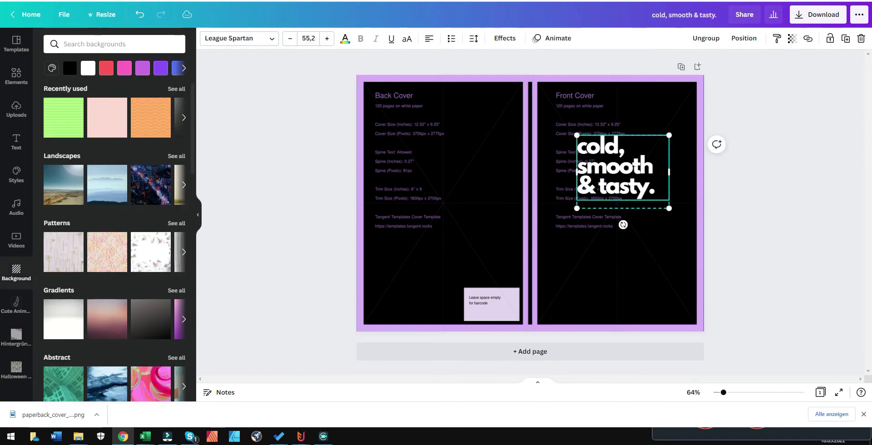
{"action": "left_click", "coordinate": [634, 169]}
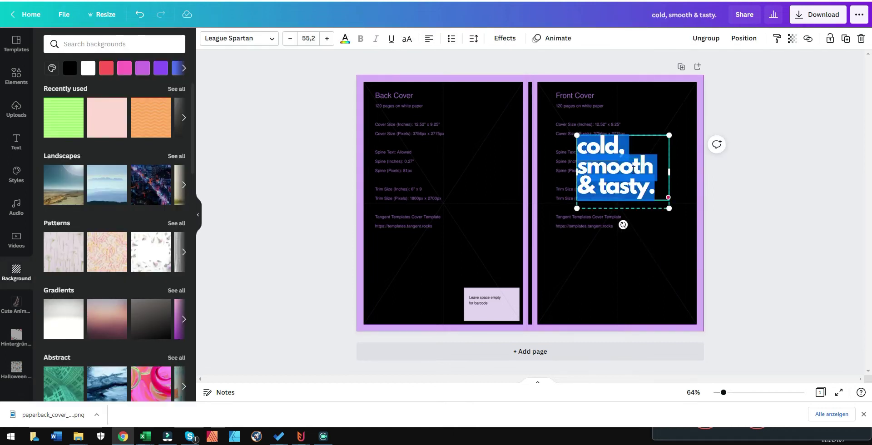
{"action": "type", "text": "Mir"}
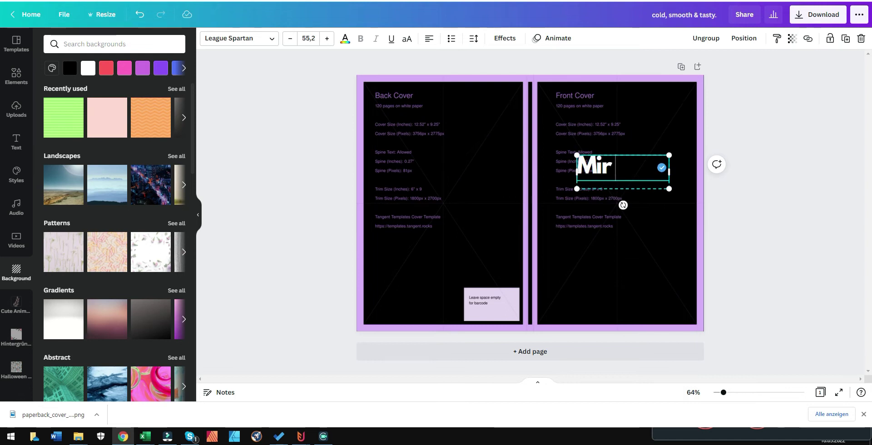
{"action": "type", "text": " reichts ich gteh"}
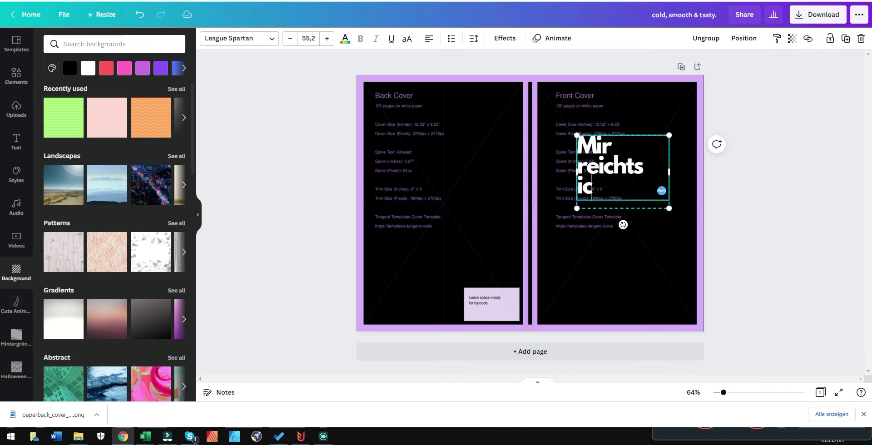
{"action": "key", "text": "BackSpace"}
{"action": "key", "text": "BackSpace"}
{"action": "key", "text": "BackSpace"}
{"action": "type", "text": "eh"}
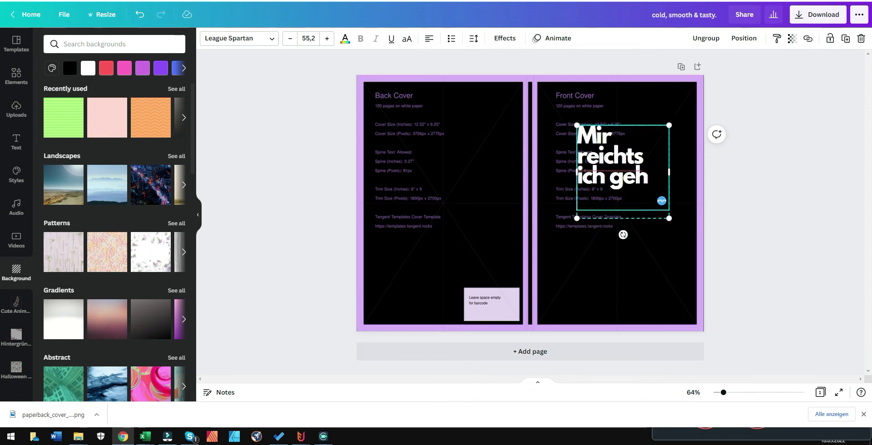
{"action": "type", "text": " Fahrrad"}
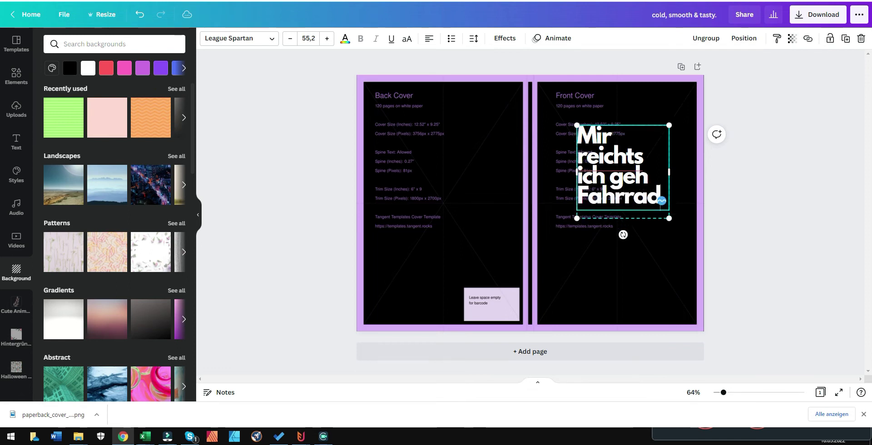
{"action": "type", "text": " fahren"}
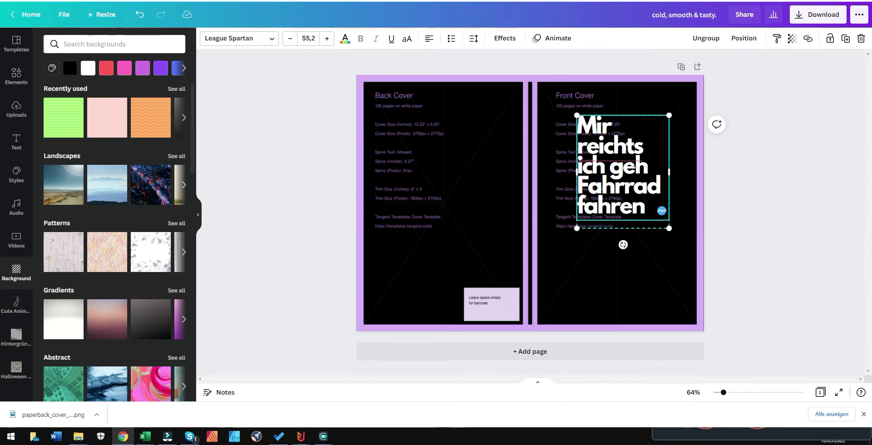
{"action": "left_click", "coordinate": [689, 223]}
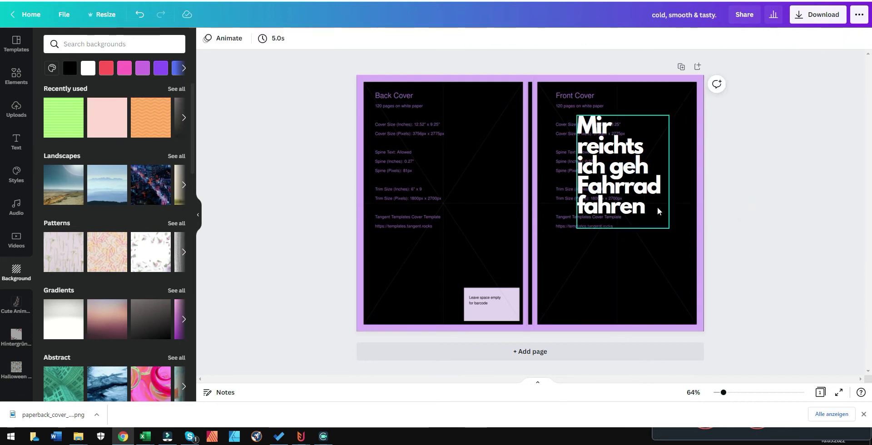
- Shift the heading slightly up and left on the front cover and set its line spacing to 1.13
{"action": "left_click_drag", "start_coordinate": [643, 199], "coordinate": [628, 191]}
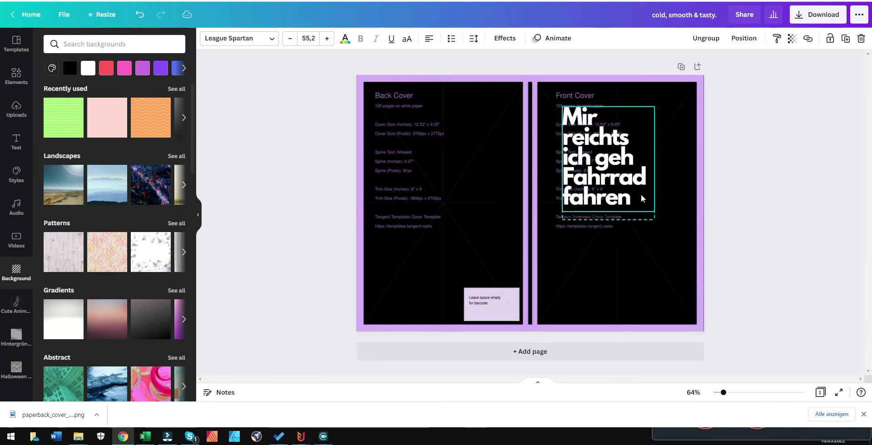
{"action": "left_click", "coordinate": [473, 38]}
{"action": "left_click_drag", "start_coordinate": [508, 107], "coordinate": [512, 103]}
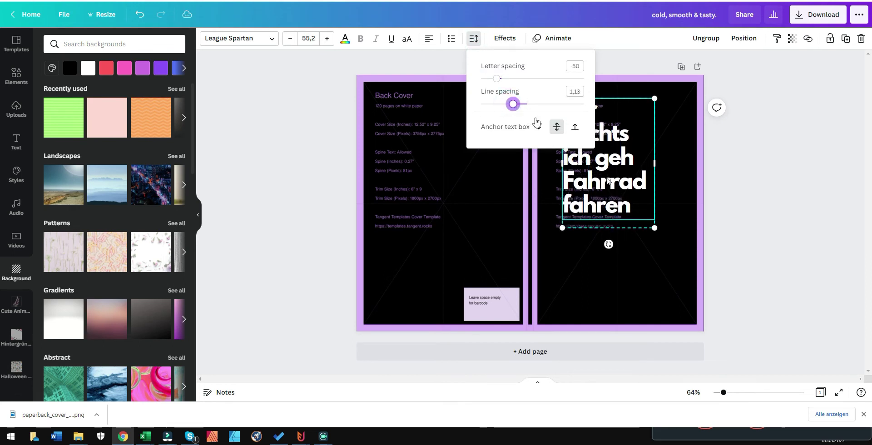
{"action": "left_click", "coordinate": [636, 203]}
{"action": "left_click", "coordinate": [636, 203]}
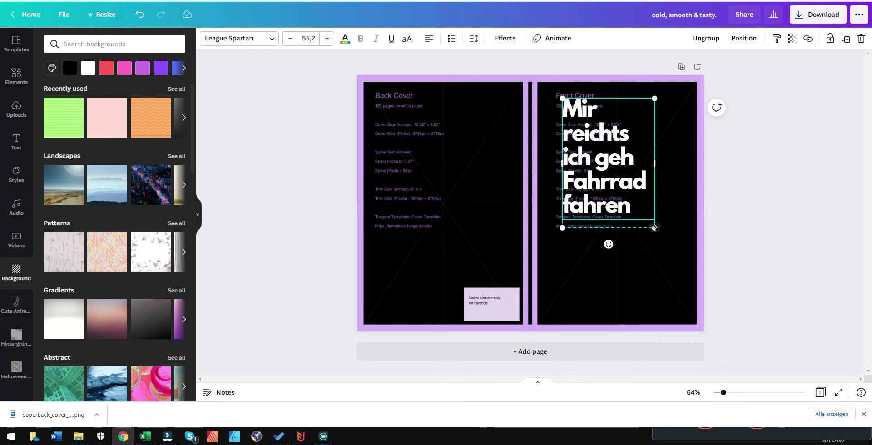
- Enlarge the heading text group to about 4.7 × 6.7 in and position it within the front cover's purple margins
{"action": "left_click_drag", "start_coordinate": [665, 248], "coordinate": [685, 272]}
{"action": "left_click_drag", "start_coordinate": [652, 223], "coordinate": [645, 236]}
{"action": "left_click", "coordinate": [720, 190]}
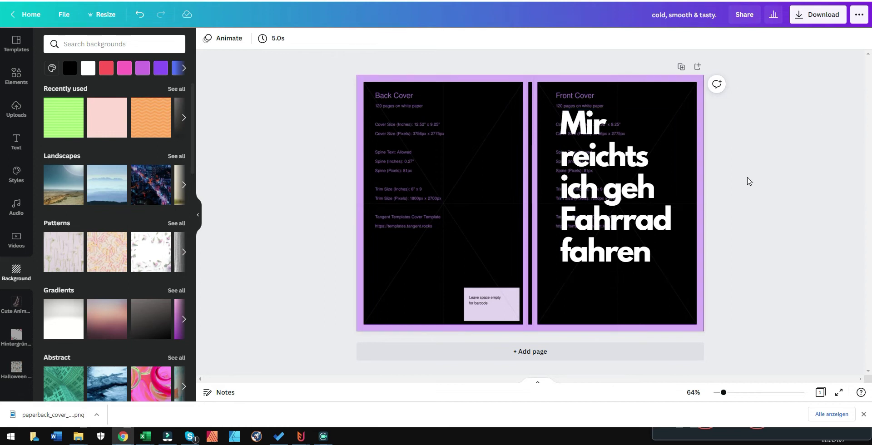
{"action": "left_click", "coordinate": [798, 233]}
{"action": "left_click", "coordinate": [678, 209]}
{"action": "mouse_move", "coordinate": [560, 110]}
{"action": "left_mouse_down"}
{"action": "mouse_move", "coordinate": [570, 124]}
{"action": "mouse_move", "coordinate": [559, 108]}
{"action": "left_mouse_up"}
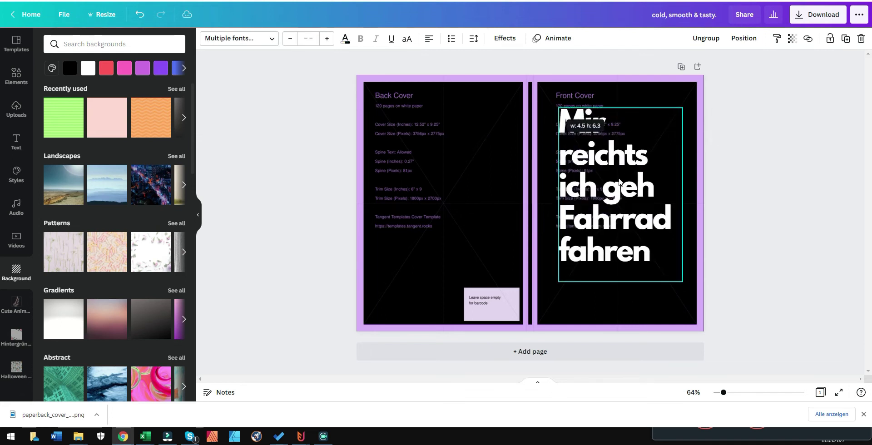
{"action": "left_click", "coordinate": [683, 282]}
{"action": "left_click_drag", "start_coordinate": [695, 299], "coordinate": [707, 309]}
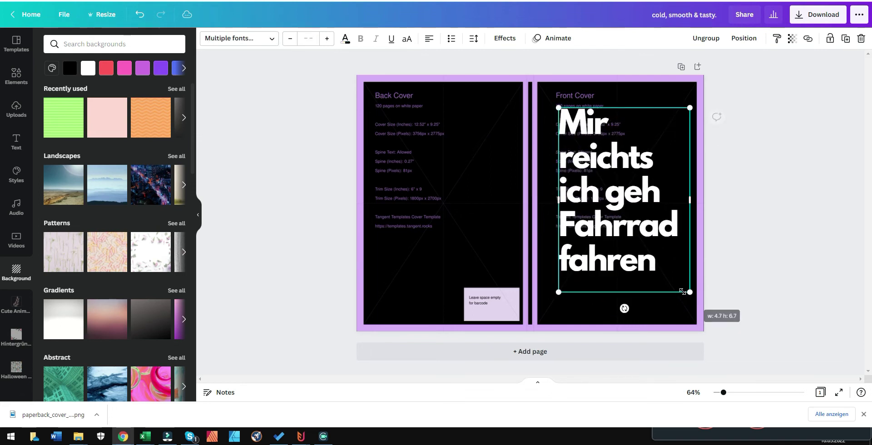
- Colour the word "reichts" in the front cover title coral red
{"action": "left_click", "coordinate": [798, 266]}
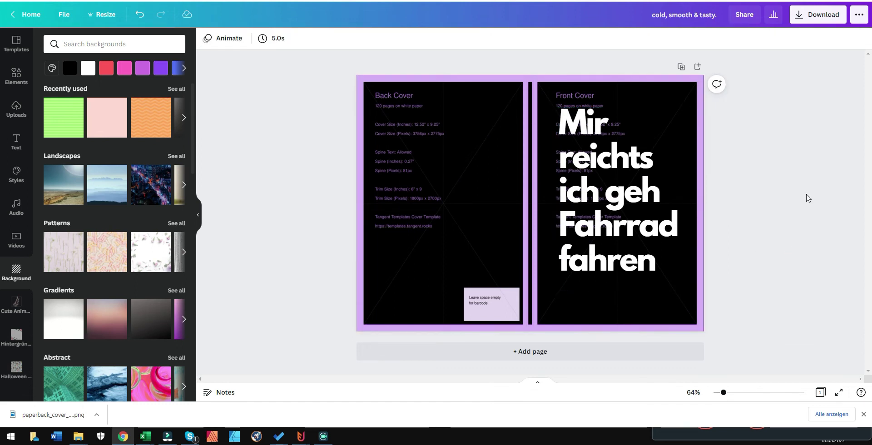
{"action": "left_click", "coordinate": [631, 157]}
{"action": "double_click", "coordinate": [631, 158]}
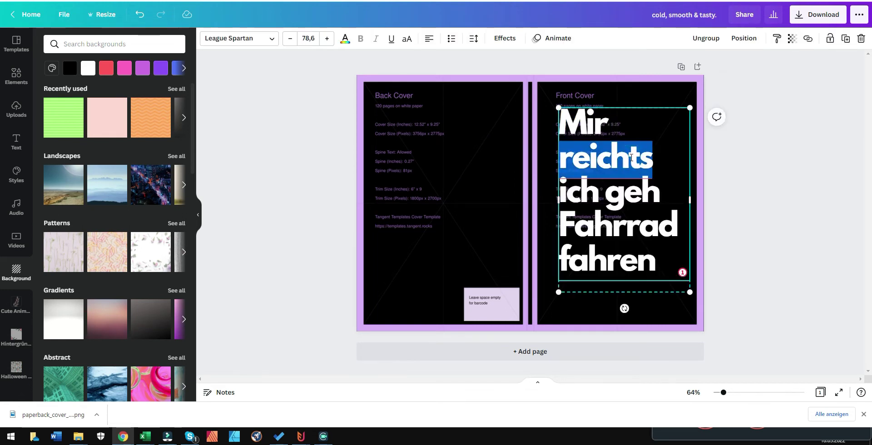
{"action": "left_click", "coordinate": [346, 40]}
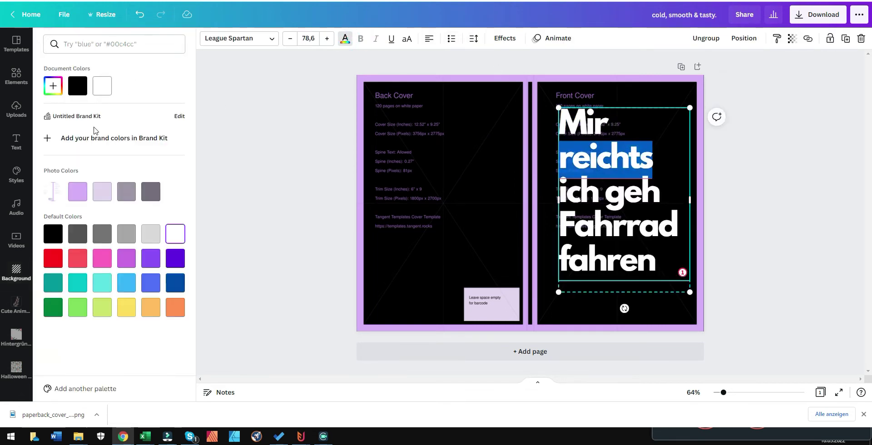
{"action": "left_click", "coordinate": [86, 263]}
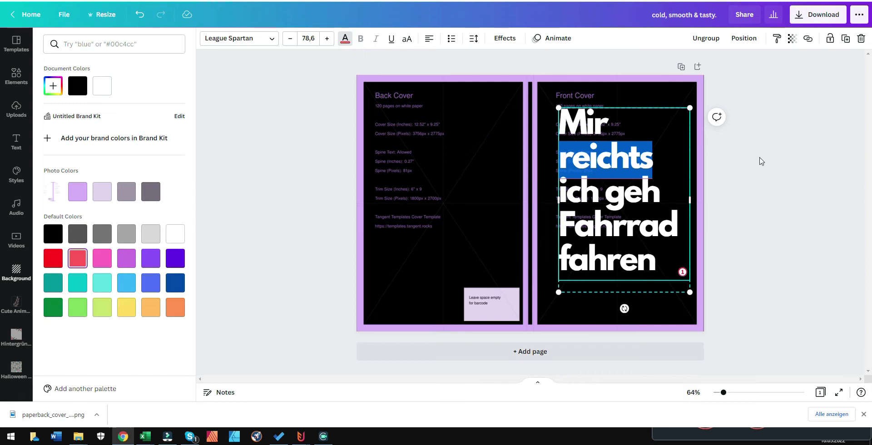
{"action": "left_click", "coordinate": [760, 158]}
{"action": "left_click", "coordinate": [735, 154]}
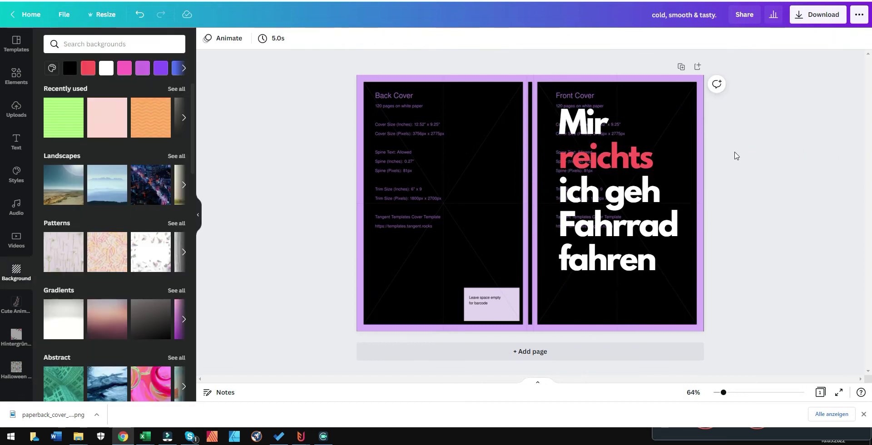
- Colour the word "Fahrrad" in the front cover title yellow
{"action": "double_click", "coordinate": [635, 234]}
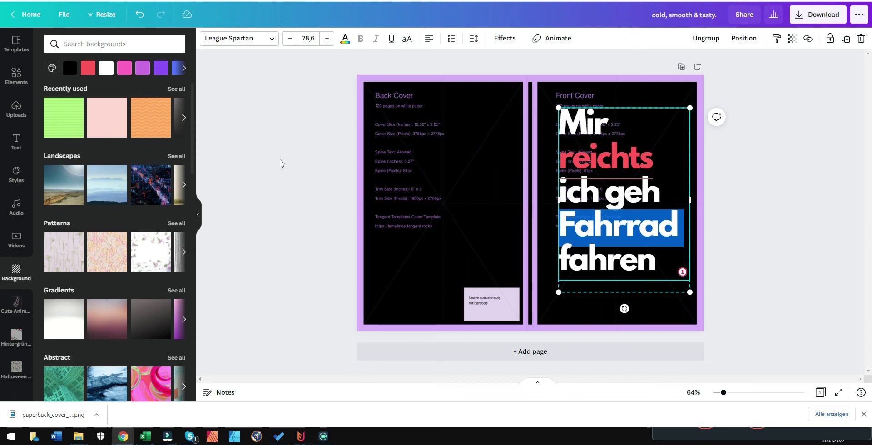
{"action": "left_click", "coordinate": [345, 38]}
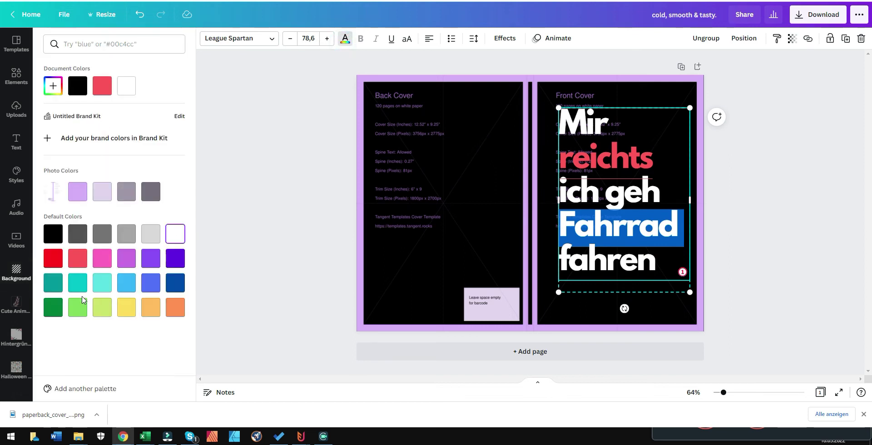
{"action": "left_click", "coordinate": [126, 307]}
{"action": "left_click", "coordinate": [722, 158]}
{"action": "left_click", "coordinate": [743, 150]}
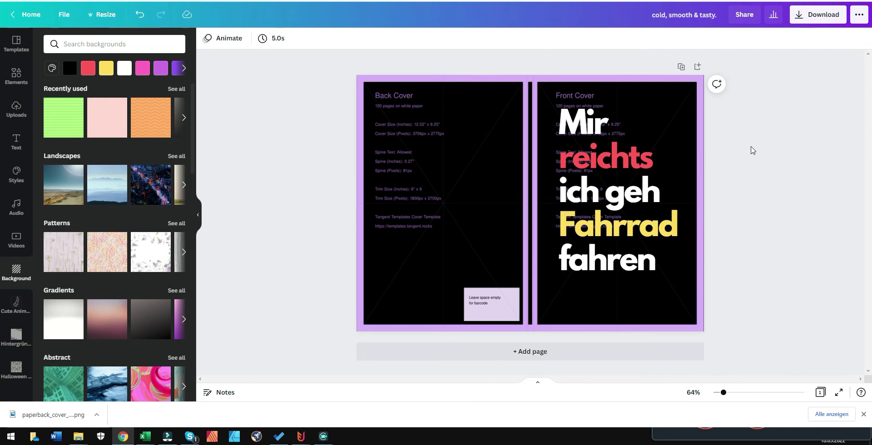
- Set the front cover title in uppercase and widen its text group to about 5.2 in so "FAHRRAD" fits on one line
{"action": "left_click", "coordinate": [652, 194]}
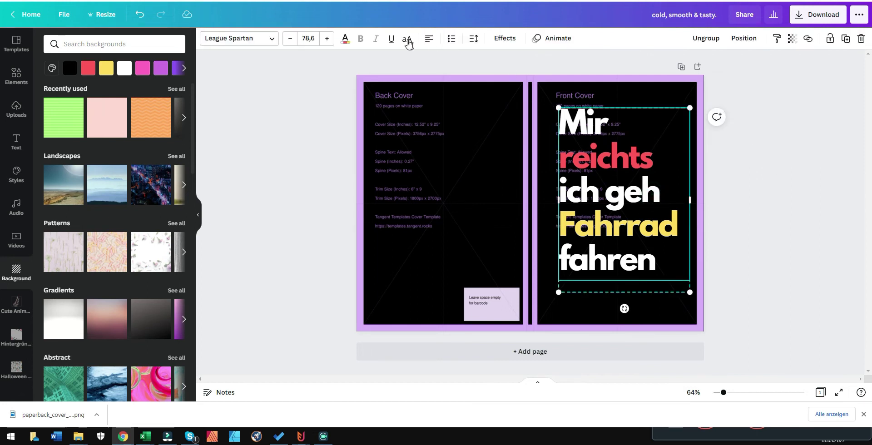
{"action": "left_click", "coordinate": [408, 42]}
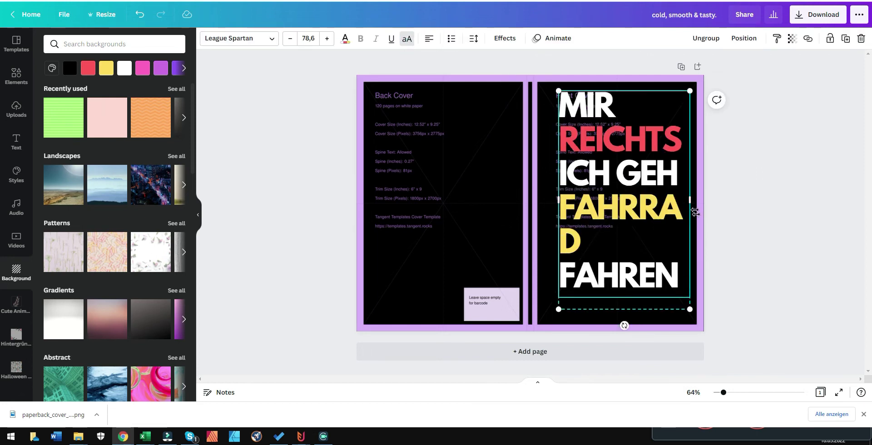
{"action": "left_click_drag", "start_coordinate": [696, 213], "coordinate": [714, 214]}
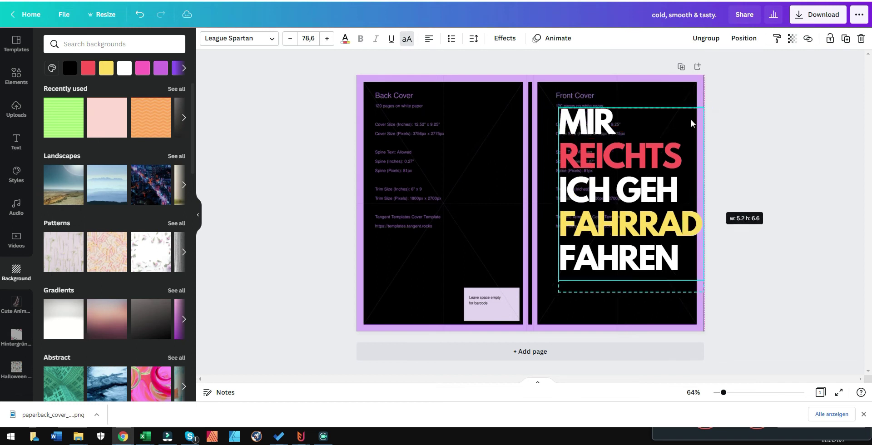
- Scale the uppercase title down and move it upward so it fits within the front cover's purple margins
{"action": "left_click_drag", "start_coordinate": [704, 108], "coordinate": [670, 114]}
{"action": "left_click", "coordinate": [812, 181]}
{"action": "left_click_drag", "start_coordinate": [654, 210], "coordinate": [650, 186]}
{"action": "left_click", "coordinate": [788, 194]}
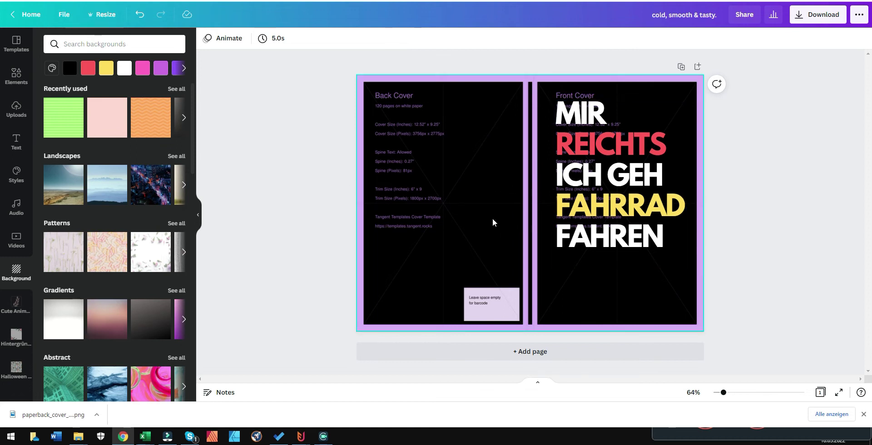
- Try several recently used background patterns, including the mint diamond one, and apply the orange zigzag pattern to the page
{"action": "left_click", "coordinate": [155, 116]}
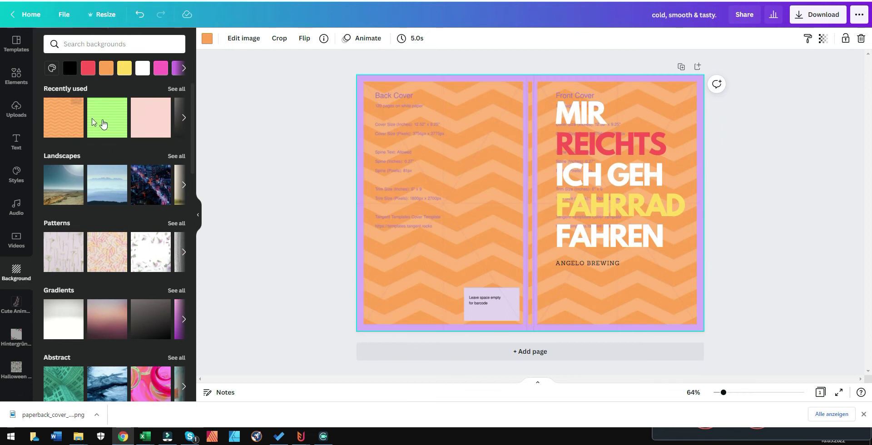
{"action": "left_click", "coordinate": [175, 88]}
{"action": "left_click", "coordinate": [113, 166]}
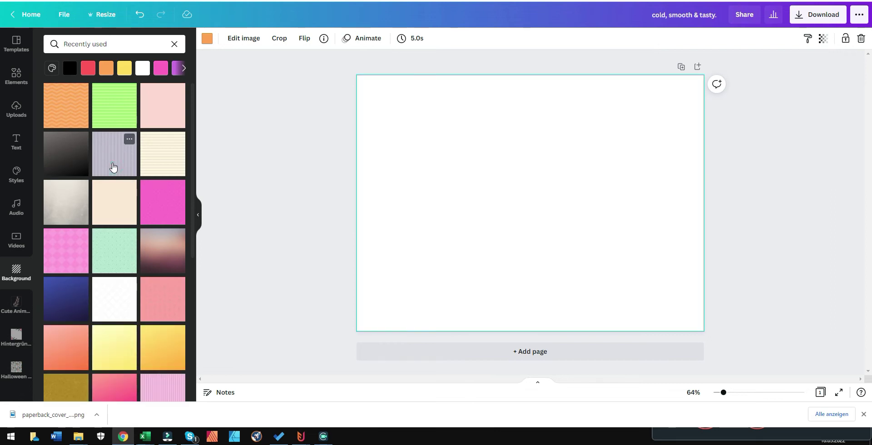
{"action": "left_click", "coordinate": [103, 247]}
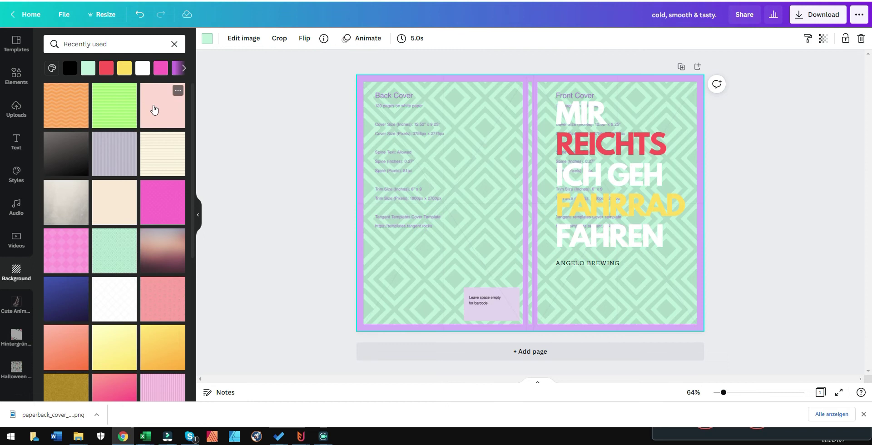
{"action": "left_click", "coordinate": [97, 110]}
{"action": "left_click", "coordinate": [64, 107]}
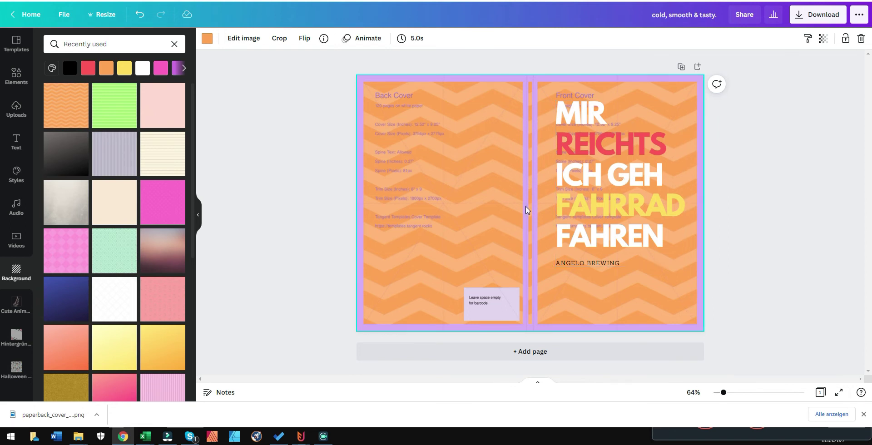
- Delete the small author name line beneath the front cover title
{"action": "left_click", "coordinate": [610, 264]}
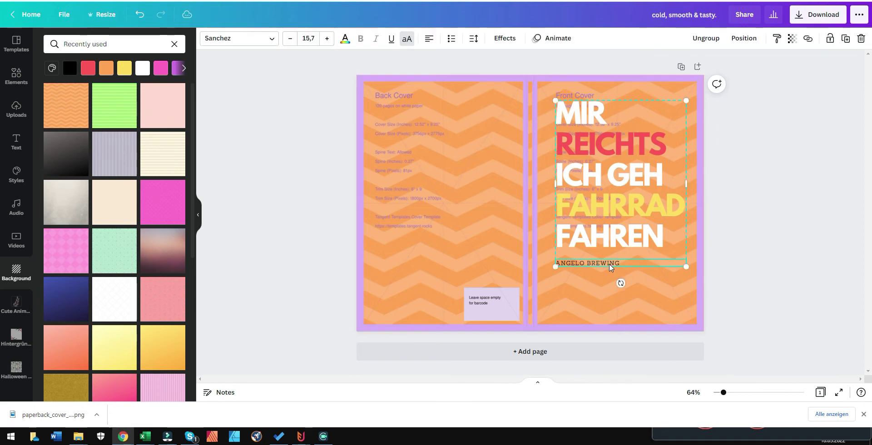
{"action": "double_click", "coordinate": [610, 265]}
{"action": "key", "text": "BackSpace"}
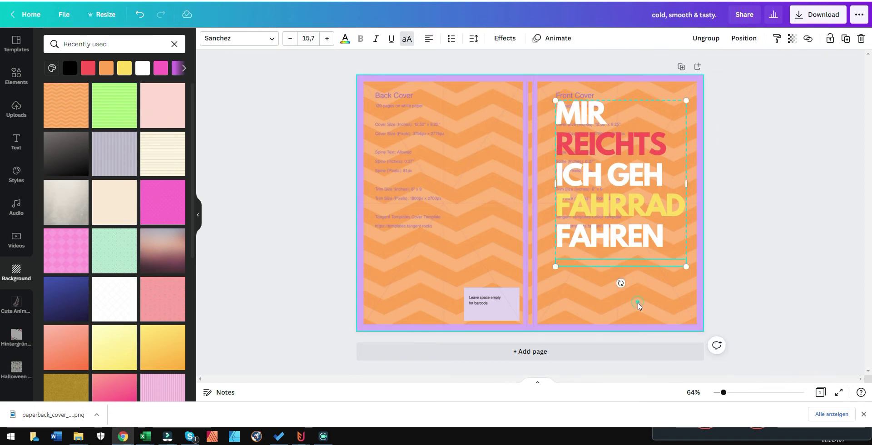
{"action": "left_click", "coordinate": [638, 303]}
- Shift the cover template image to the right to uncover a strip of the patterned background
{"action": "left_click", "coordinate": [435, 149]}
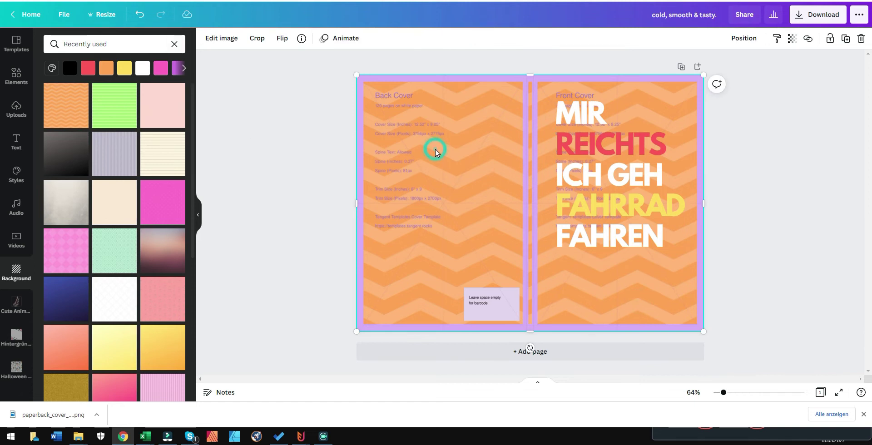
{"action": "left_click", "coordinate": [407, 194]}
{"action": "left_click_drag", "start_coordinate": [445, 192], "coordinate": [493, 189]}
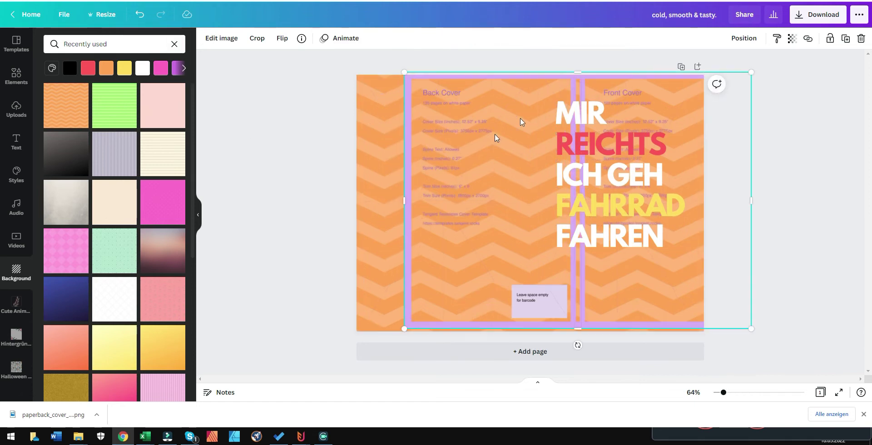
- Try different colours on the zigzag background, including black, orange and purple, and recolour it dark blue
{"action": "left_click", "coordinate": [392, 163]}
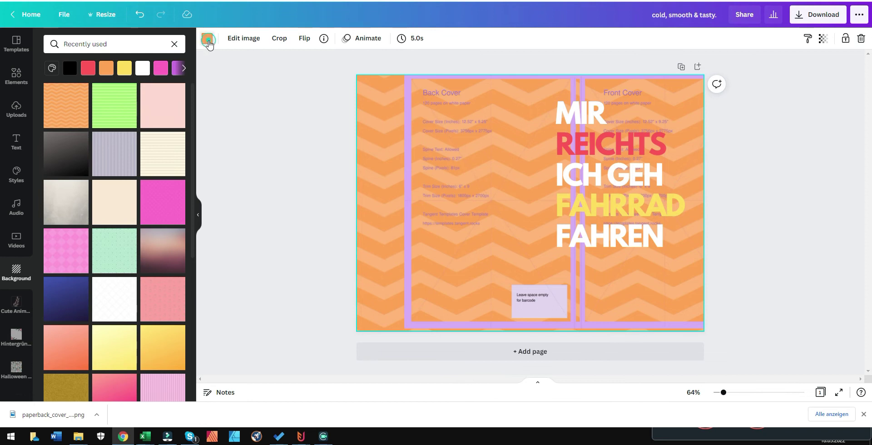
{"action": "left_click", "coordinate": [207, 40]}
{"action": "left_click", "coordinate": [79, 90]}
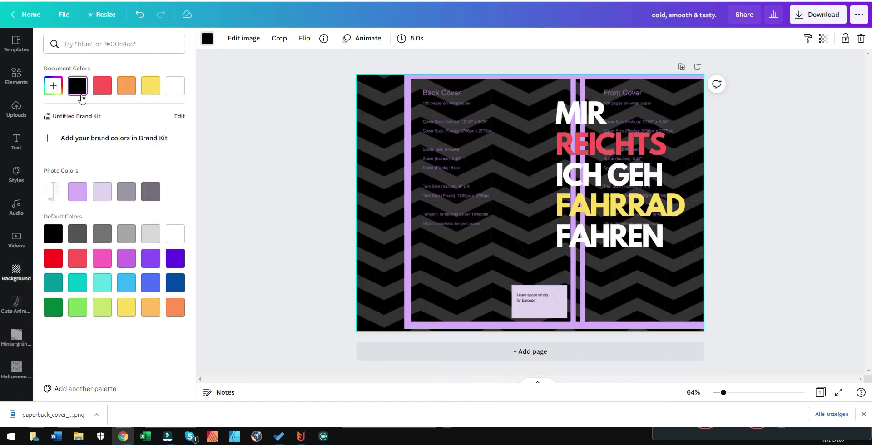
{"action": "left_click", "coordinate": [102, 86]}
{"action": "left_click", "coordinate": [126, 87]}
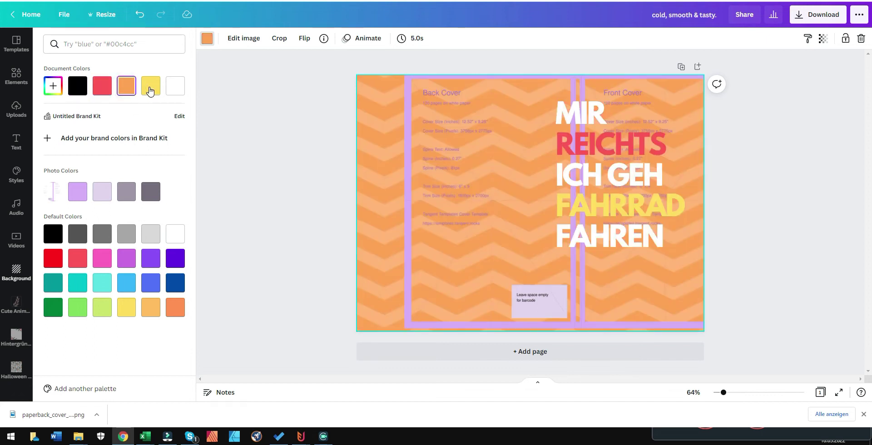
{"action": "left_click", "coordinate": [150, 86]}
{"action": "left_click", "coordinate": [131, 259]}
{"action": "left_click", "coordinate": [160, 263]}
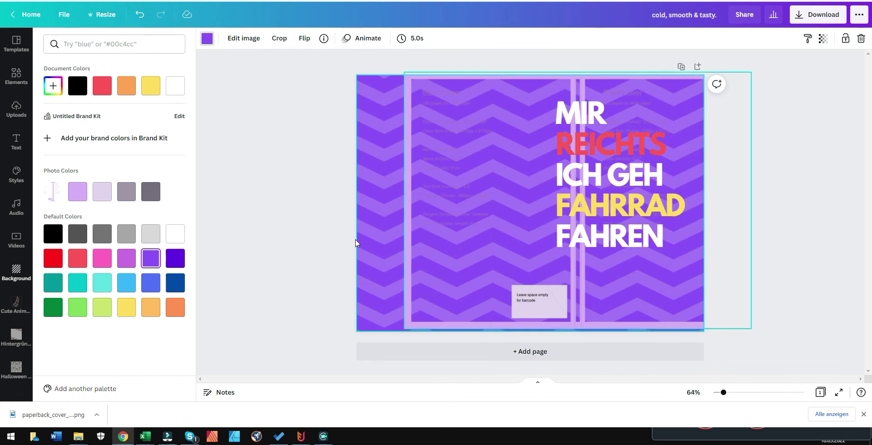
{"action": "left_click", "coordinate": [179, 278]}
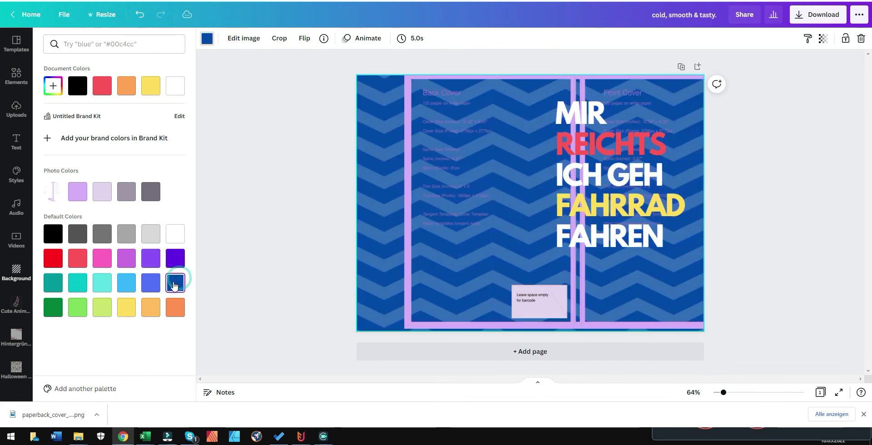
{"action": "left_click", "coordinate": [150, 282]}
{"action": "left_click", "coordinate": [127, 284]}
{"action": "left_click", "coordinate": [153, 283]}
{"action": "left_click", "coordinate": [168, 286]}
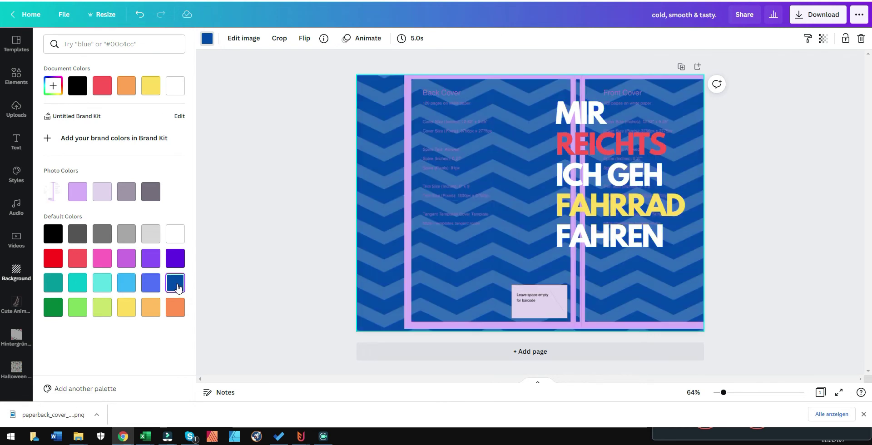
- Move the cover template image back into alignment with the page and lock it in place
{"action": "left_click_drag", "start_coordinate": [423, 187], "coordinate": [376, 187]}
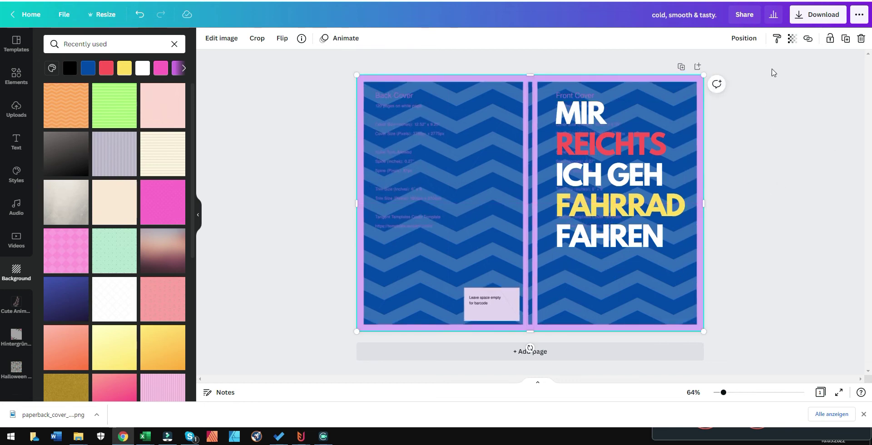
{"action": "left_click", "coordinate": [747, 37]}
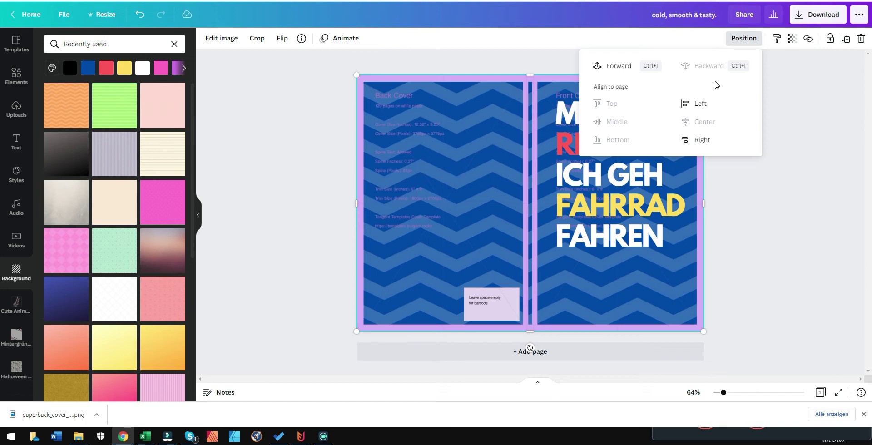
{"action": "left_click", "coordinate": [830, 40]}
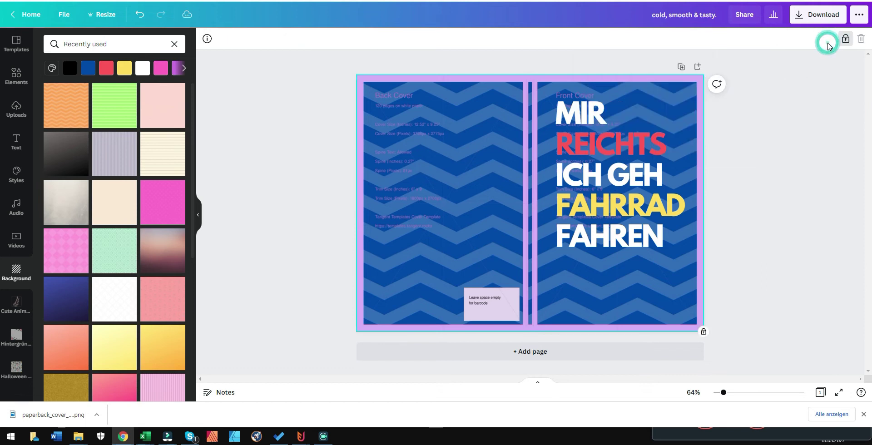
{"action": "left_click", "coordinate": [429, 142]}
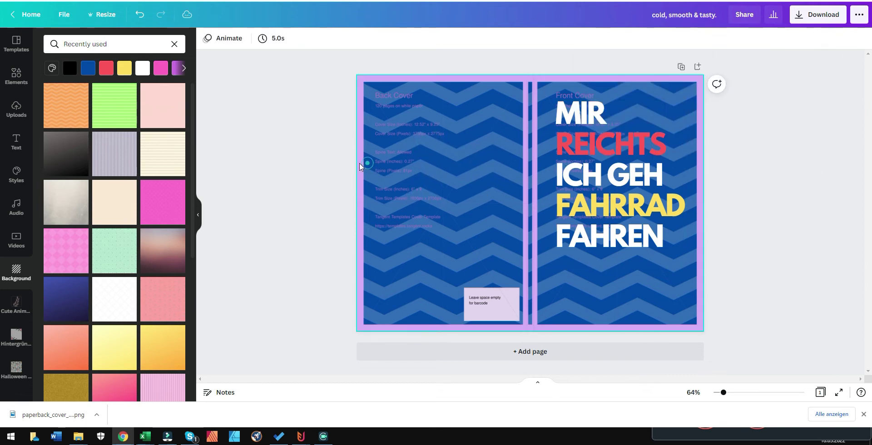
- Reposition the title and enlarge it to a font size of about 77.7, filling the front cover's width between the margins
{"action": "mouse_move", "coordinate": [609, 175]}
{"action": "left_mouse_down"}
{"action": "mouse_move", "coordinate": [619, 167]}
{"action": "mouse_move", "coordinate": [607, 170]}
{"action": "left_mouse_up"}
{"action": "left_click_drag", "start_coordinate": [684, 262], "coordinate": [691, 278]}
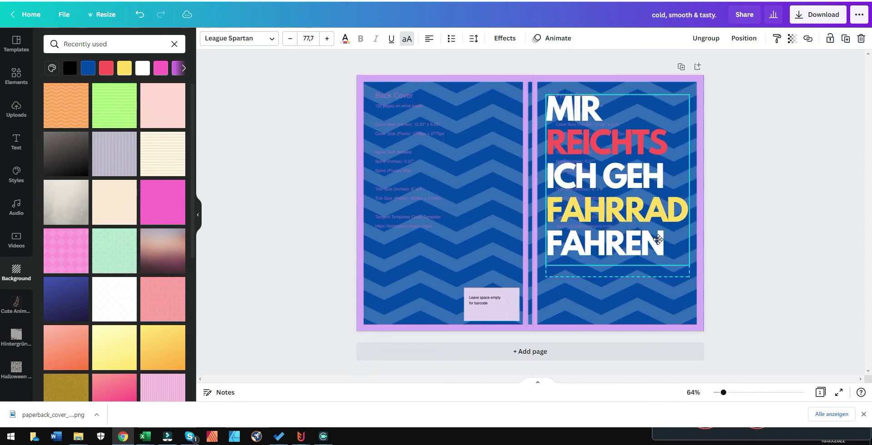
{"action": "left_click", "coordinate": [814, 196]}
- Search the elements library for "bike" and filter the results to free items only
{"action": "left_click", "coordinate": [407, 163]}
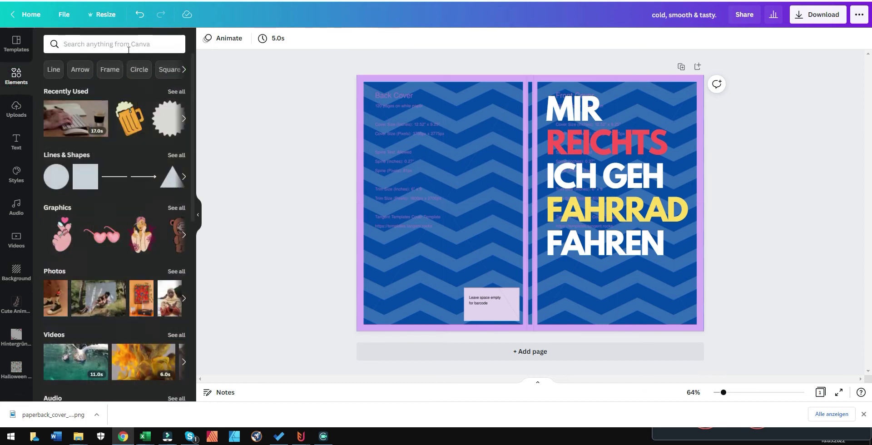
{"action": "left_click", "coordinate": [123, 44]}
{"action": "type", "text": "bike"}
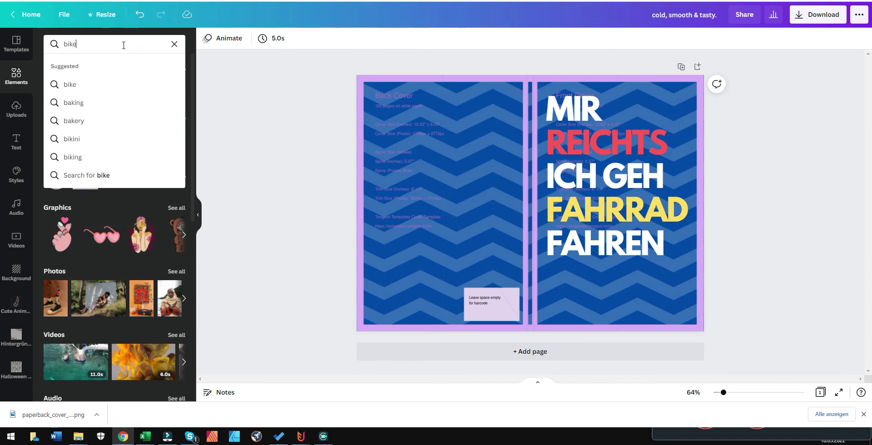
{"action": "key", "text": "Return"}
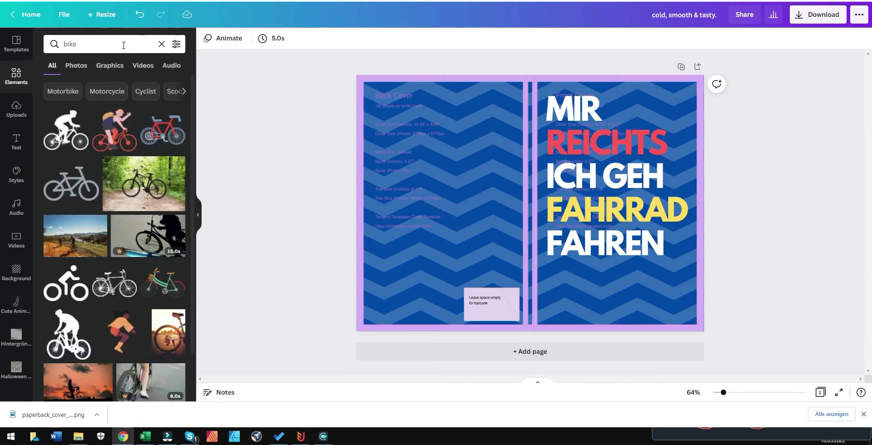
{"action": "left_click", "coordinate": [176, 44]}
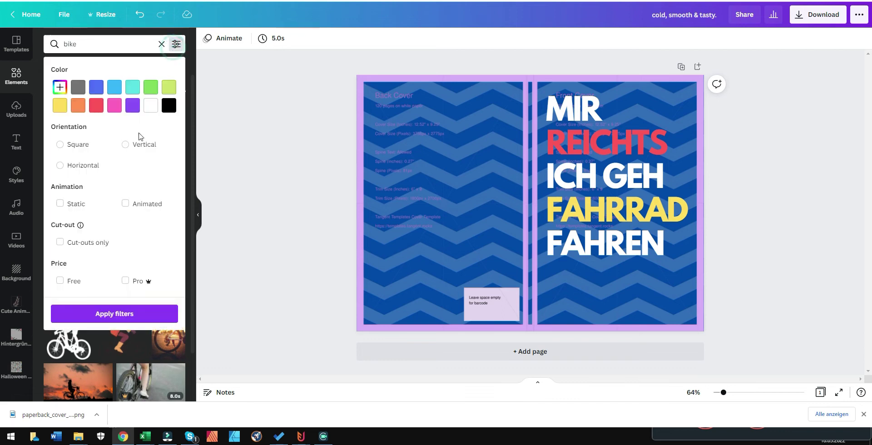
{"action": "left_click", "coordinate": [65, 280]}
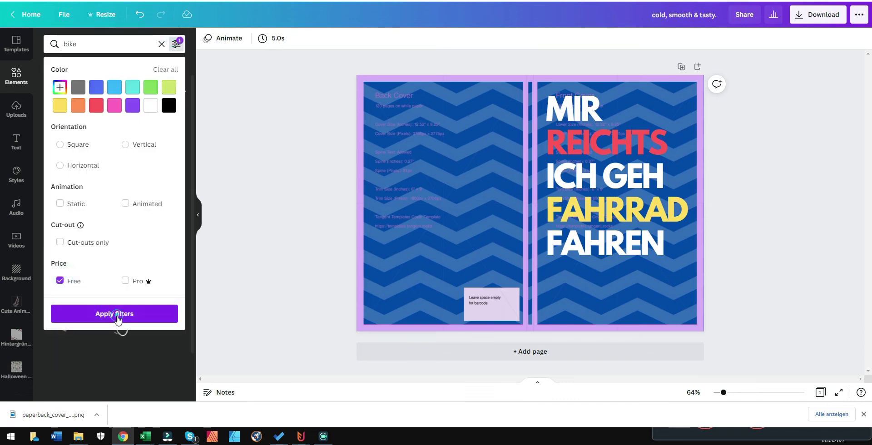
{"action": "left_click", "coordinate": [116, 314]}
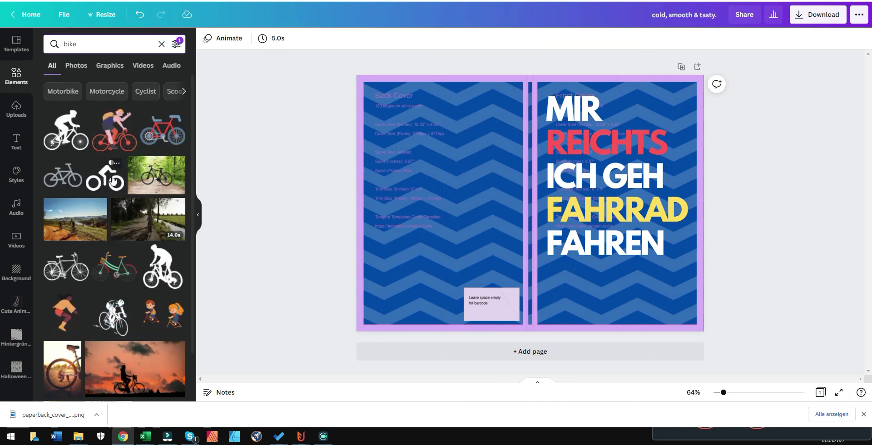
- Insert the grey bicycle outline graphic, recolour it white, and place it at reduced size beside the word MIR on the front cover
{"action": "left_click", "coordinate": [63, 177]}
{"action": "left_click_drag", "start_coordinate": [597, 160], "coordinate": [529, 200]}
{"action": "left_click_drag", "start_coordinate": [477, 190], "coordinate": [438, 150]}
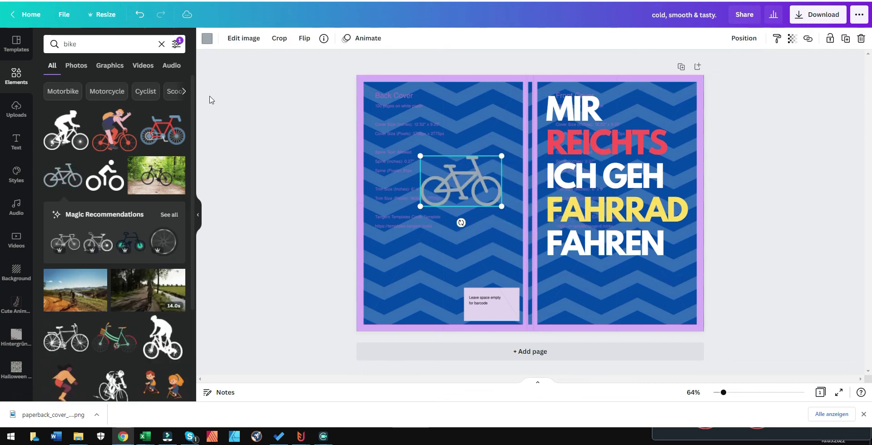
{"action": "left_click", "coordinate": [207, 38]}
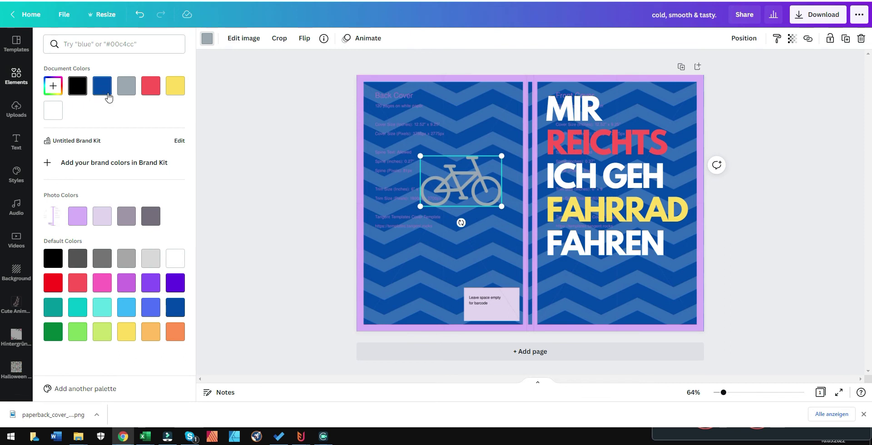
{"action": "left_click", "coordinate": [174, 262]}
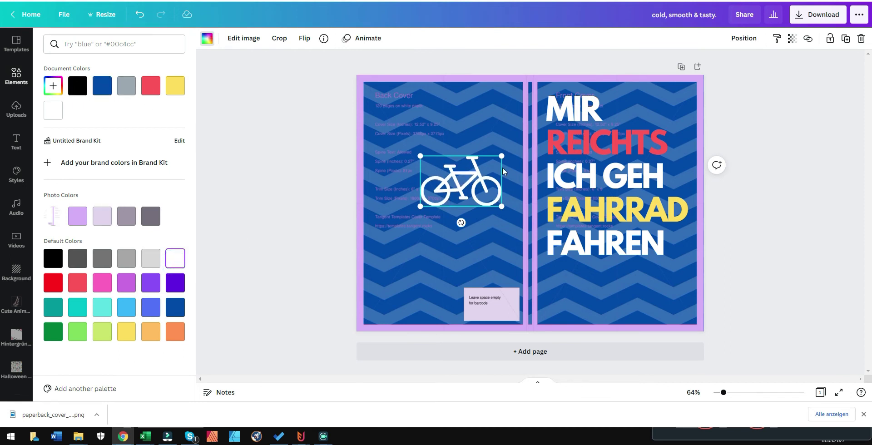
{"action": "left_click_drag", "start_coordinate": [502, 155], "coordinate": [658, 116]}
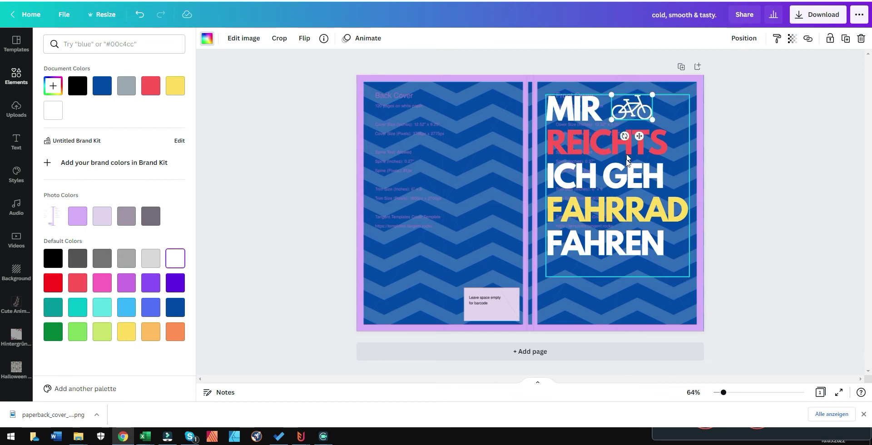
- Enlarge the bicycle beside MIR slightly and nudge the title block down and to the right on the front cover
{"action": "left_click", "coordinate": [627, 175]}
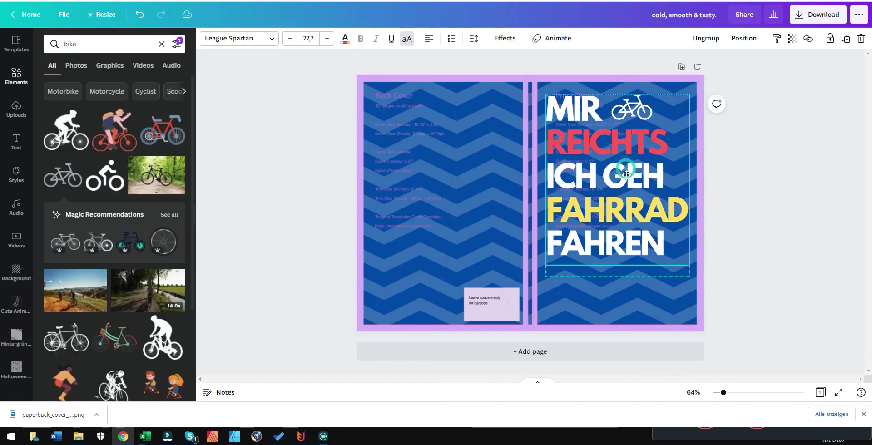
{"action": "left_click", "coordinate": [650, 89]}
{"action": "left_click", "coordinate": [634, 102]}
{"action": "left_click_drag", "start_coordinate": [652, 120], "coordinate": [665, 128]}
{"action": "left_click_drag", "start_coordinate": [654, 210], "coordinate": [658, 210]}
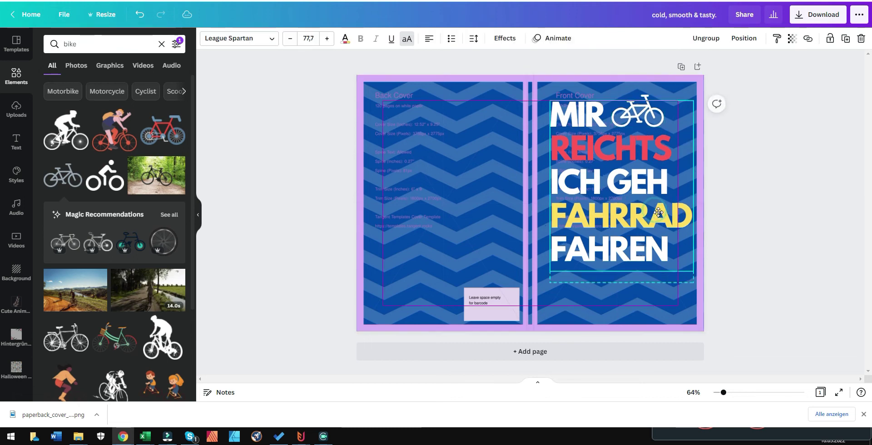
{"action": "left_click", "coordinate": [769, 203]}
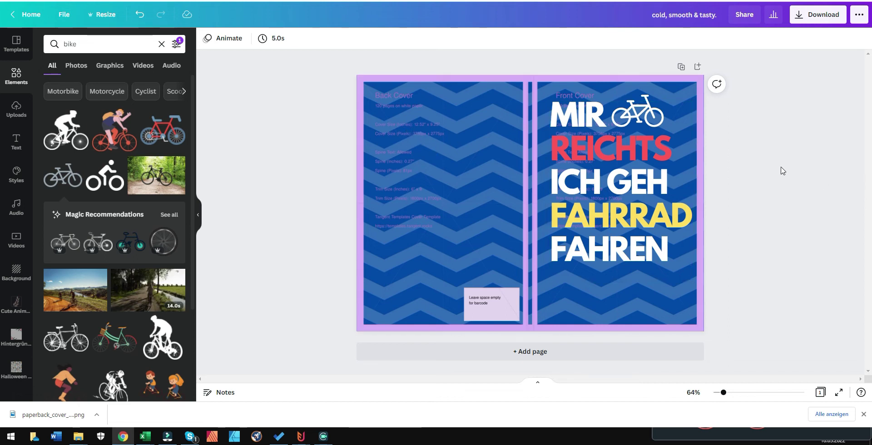
- Shrink the title text block to a font size of about 74.4 so it stays inside the front cover's right margin
{"action": "left_click", "coordinate": [679, 212]}
{"action": "left_click_drag", "start_coordinate": [694, 272], "coordinate": [689, 276]}
{"action": "left_click", "coordinate": [759, 220]}
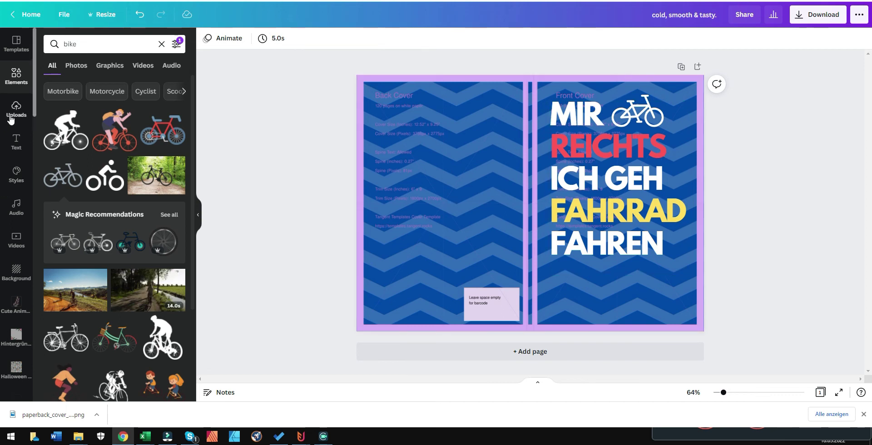
- Add a square shape and reshape it into a narrow full-height strip covering the book's spine
{"action": "left_click", "coordinate": [161, 44]}
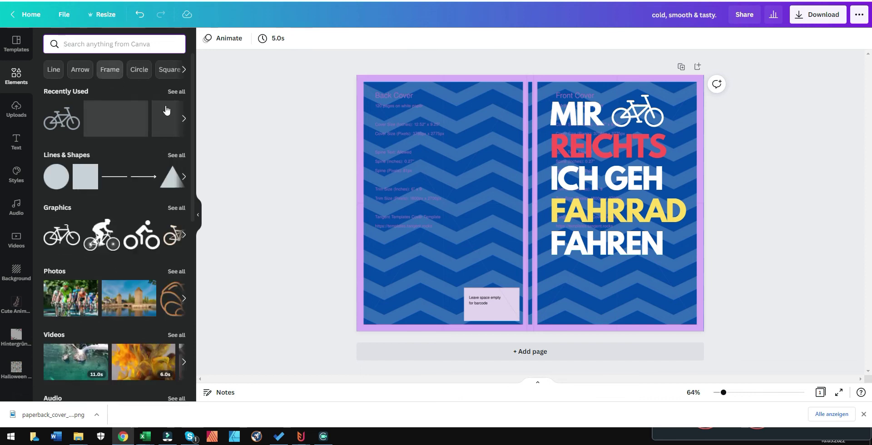
{"action": "left_click", "coordinate": [85, 177]}
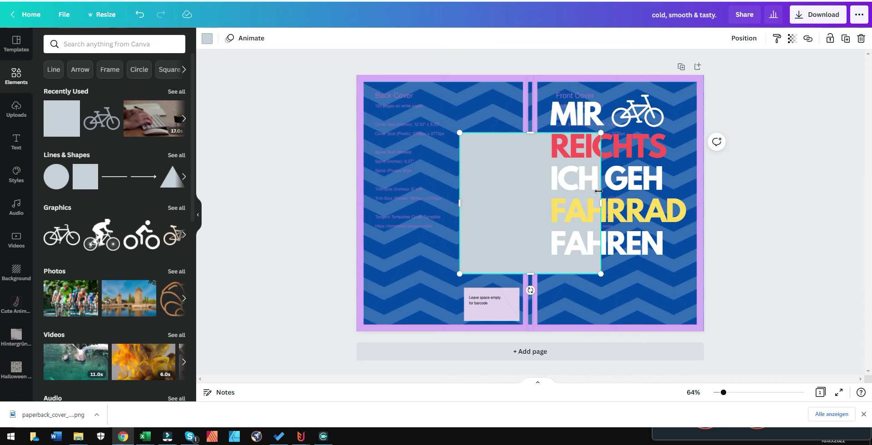
{"action": "left_click_drag", "start_coordinate": [559, 197], "coordinate": [533, 146]}
{"action": "left_click", "coordinate": [495, 202]}
{"action": "left_click_drag", "start_coordinate": [530, 214], "coordinate": [535, 332]}
- Try dark blue, red, black and yellow on the spine strip, and return it to light grey #c7d0d8
{"action": "left_click", "coordinate": [207, 39]}
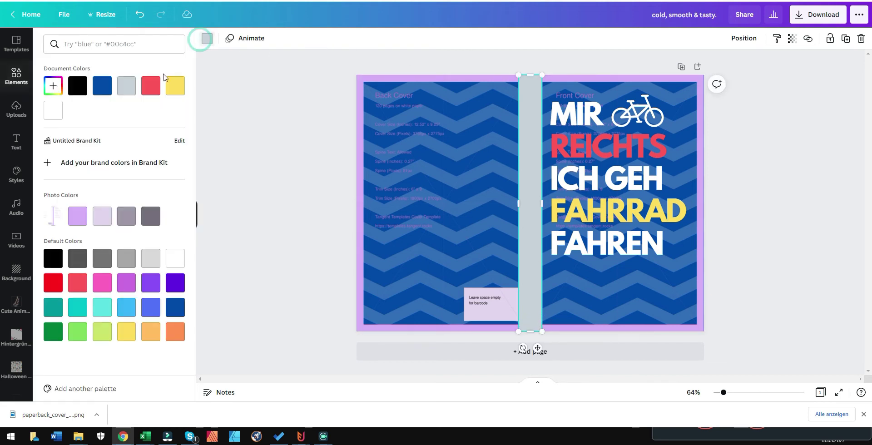
{"action": "left_click", "coordinate": [102, 86]}
{"action": "left_click", "coordinate": [152, 90]}
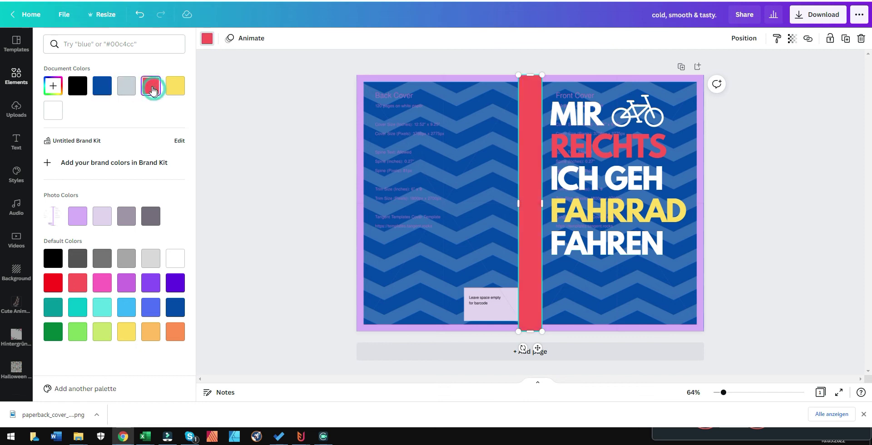
{"action": "left_click", "coordinate": [78, 86]}
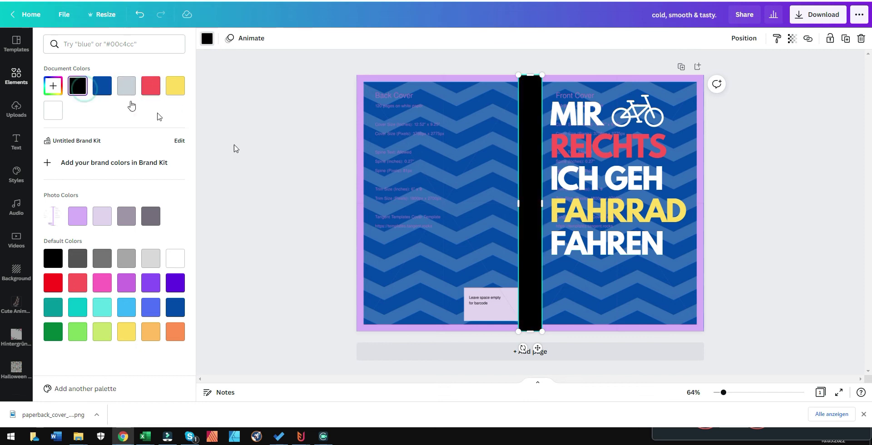
{"action": "left_click", "coordinate": [156, 88]}
{"action": "left_click", "coordinate": [176, 86]}
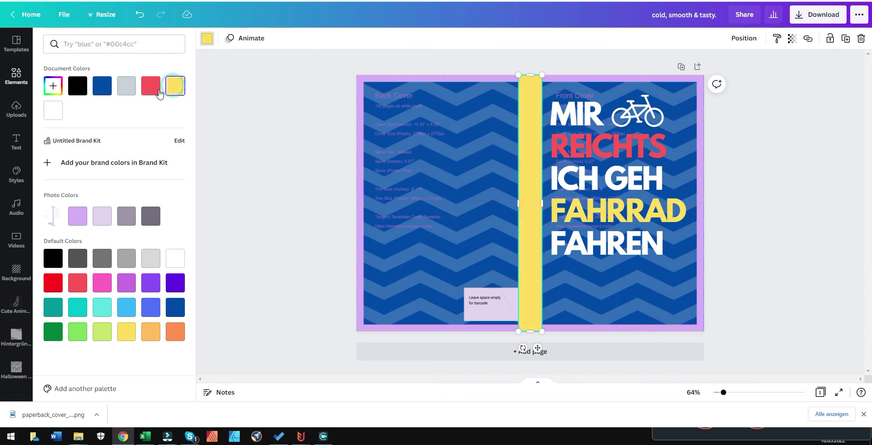
{"action": "left_click", "coordinate": [152, 87]}
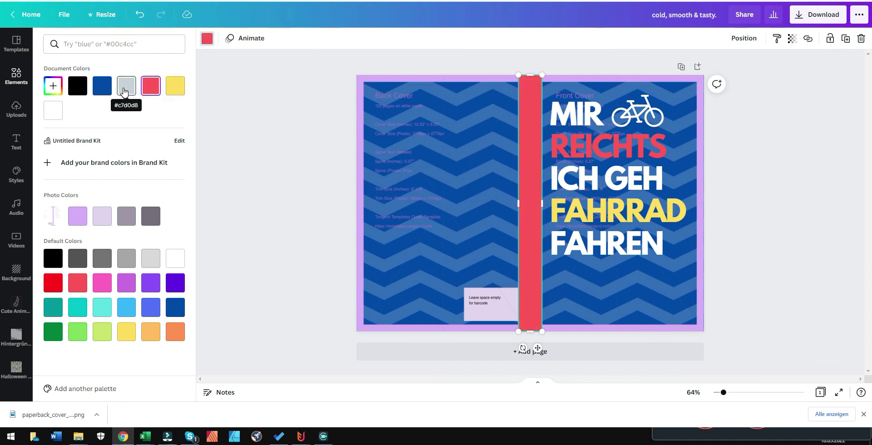
{"action": "left_click", "coordinate": [125, 89]}
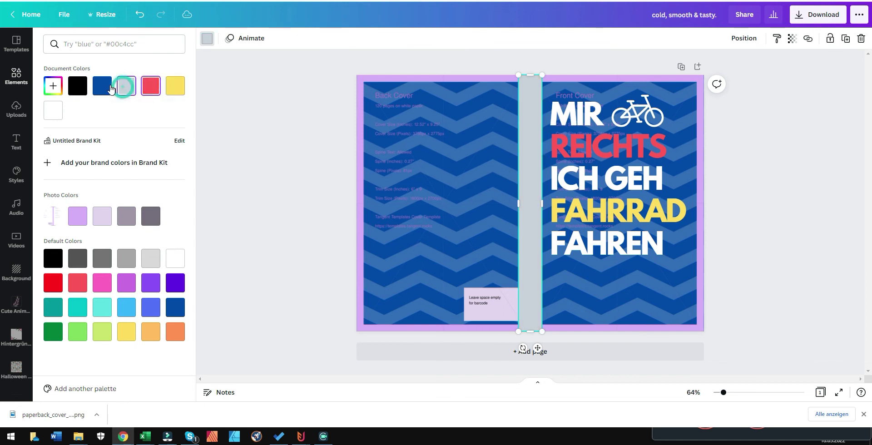
{"action": "left_click", "coordinate": [447, 143]}
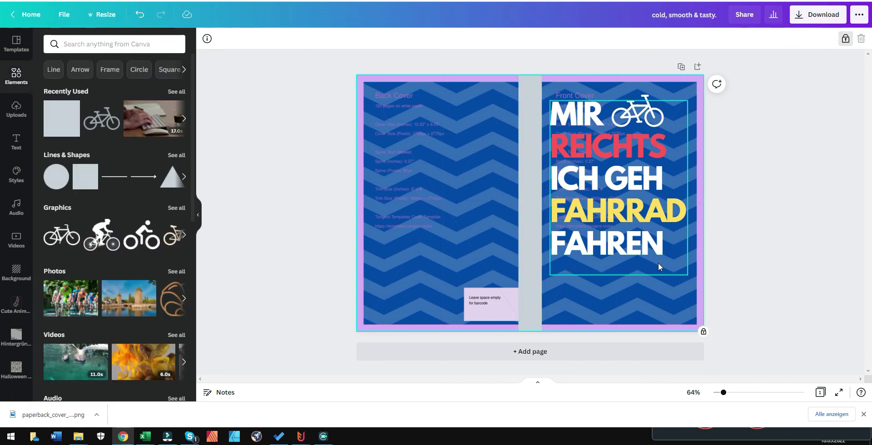
- Shrink the title slightly from its upper-left corner to leave more space beside the spine strip and below the bicycle
{"action": "left_click", "coordinate": [660, 232]}
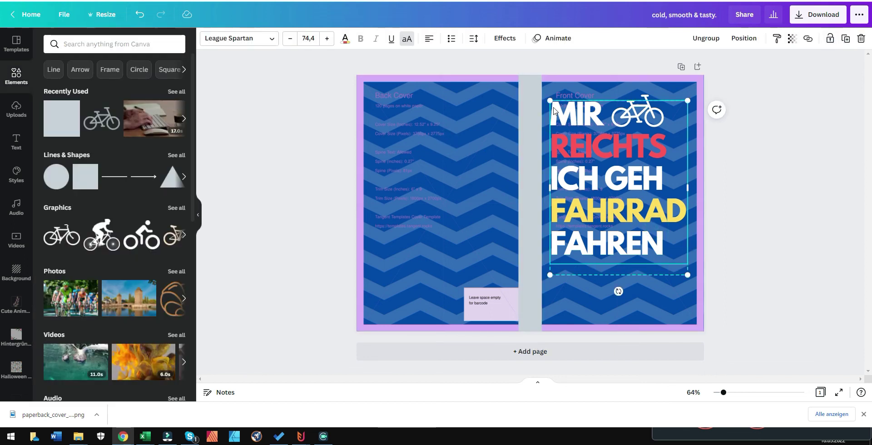
{"action": "left_click_drag", "start_coordinate": [549, 101], "coordinate": [555, 104]}
{"action": "left_click", "coordinate": [810, 144]}
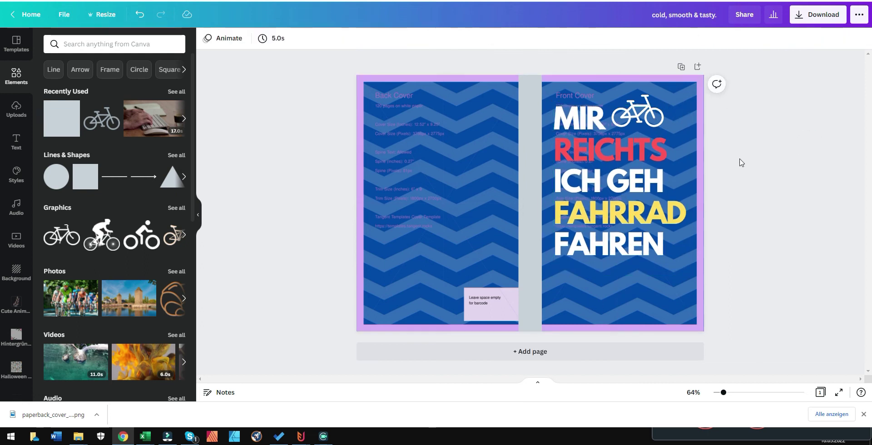
{"action": "left_click", "coordinate": [651, 103]}
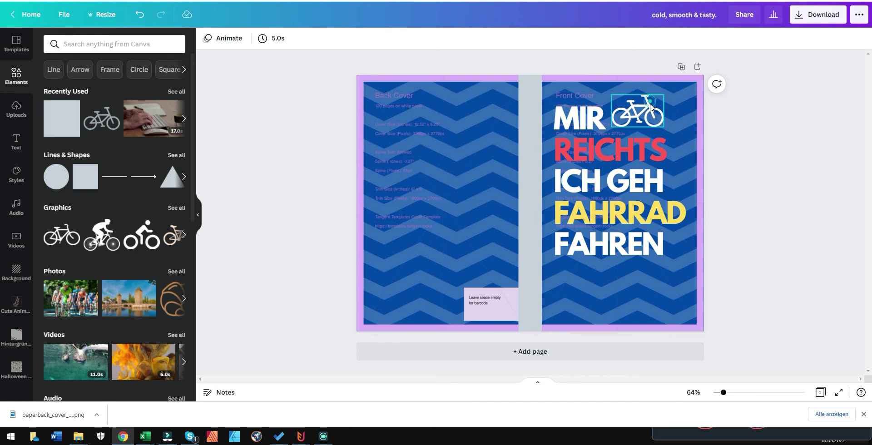
{"action": "left_click", "coordinate": [772, 171]}
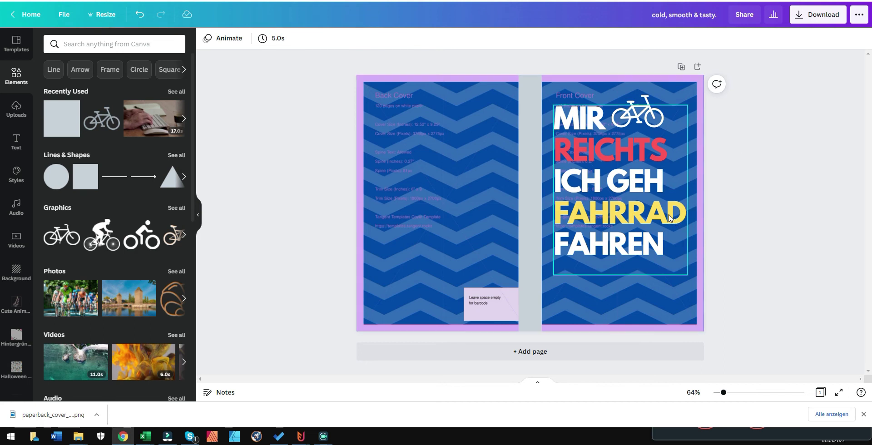
- Add a heading reading "FAHRRAD NOTIZBUCH" and reduce it to a font size of about 14.1
{"action": "left_click", "coordinate": [16, 142]}
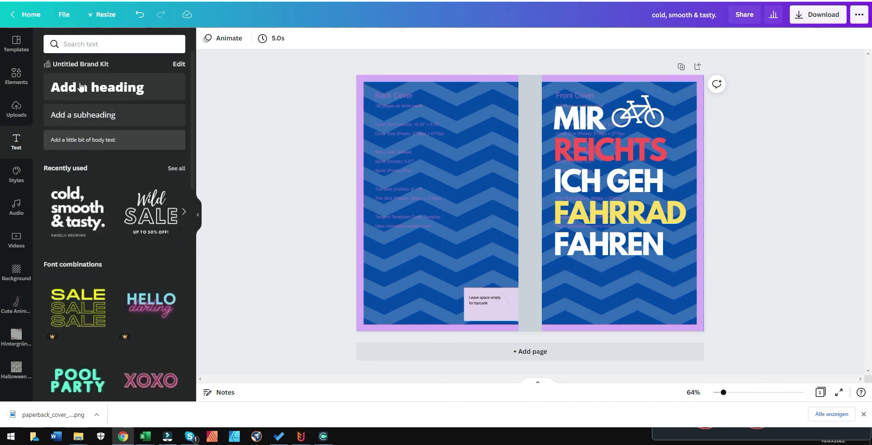
{"action": "left_click", "coordinate": [79, 86]}
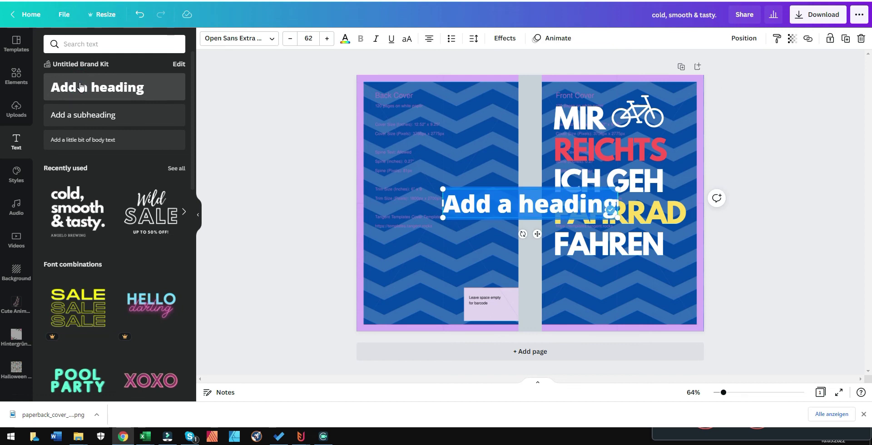
{"action": "type", "text": "FAHRRAD"}
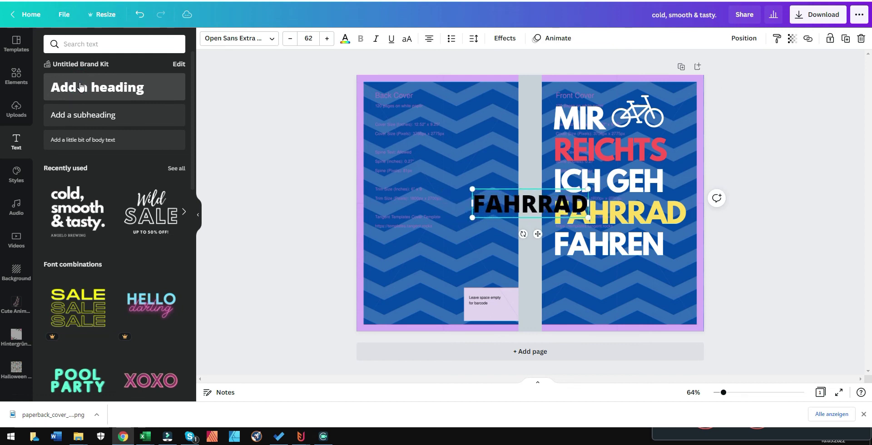
{"action": "type", "text": " NOTIZBUCH"}
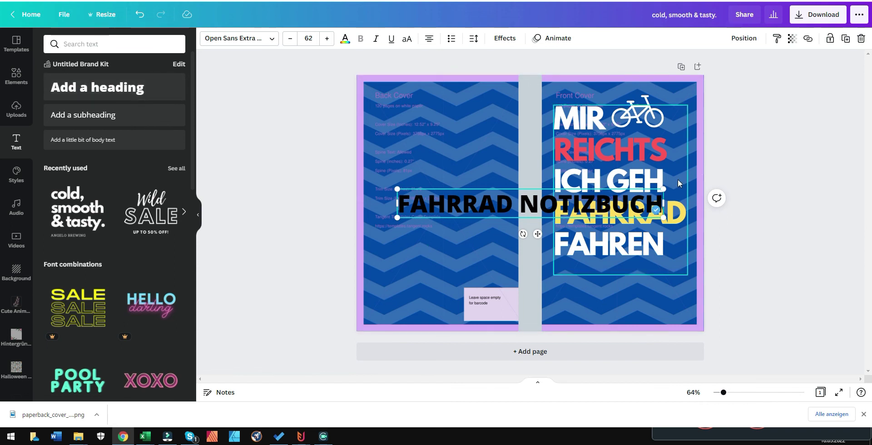
{"action": "left_click_drag", "start_coordinate": [668, 183], "coordinate": [456, 203]}
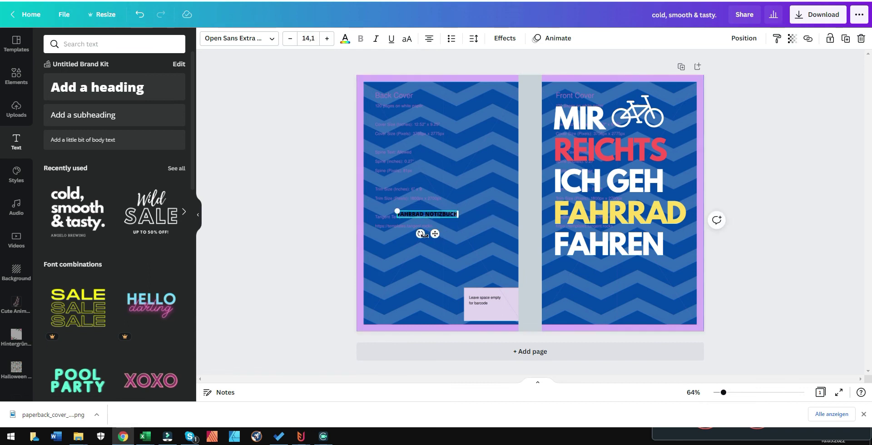
- Rotate the FAHRRAD NOTIZBUCH heading to read vertically upward and centre it on the page horizontally and vertically, along the spine
{"action": "left_click_drag", "start_coordinate": [434, 234], "coordinate": [500, 200]}
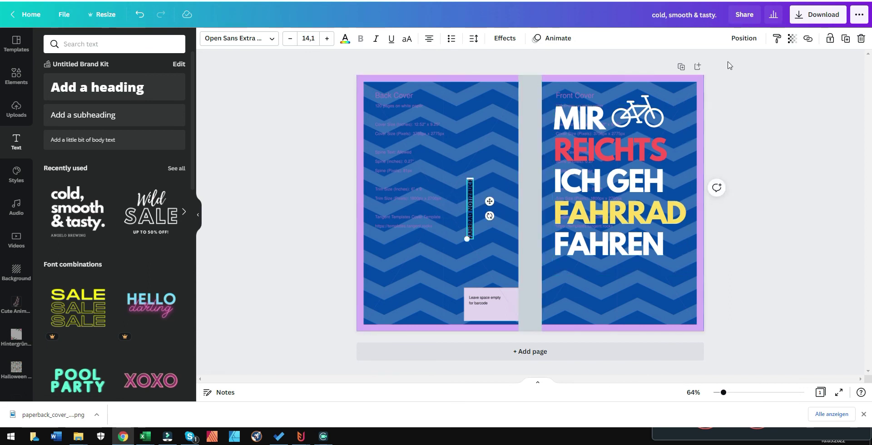
{"action": "left_click", "coordinate": [744, 38]}
{"action": "left_click", "coordinate": [711, 123]}
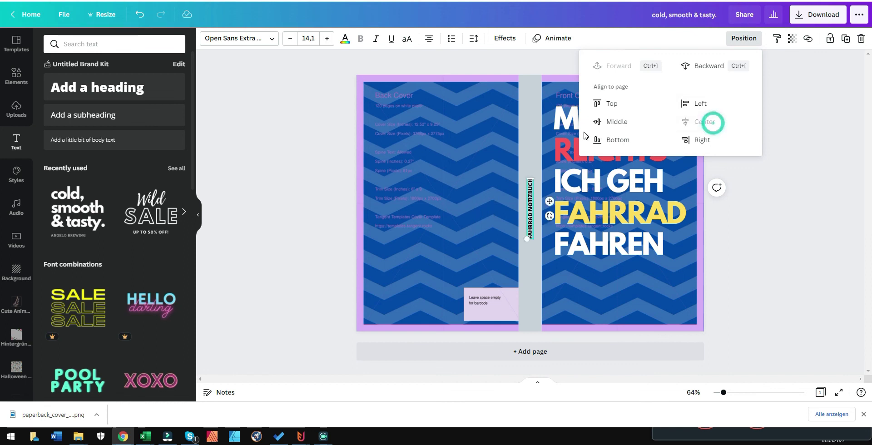
{"action": "left_click", "coordinate": [623, 126]}
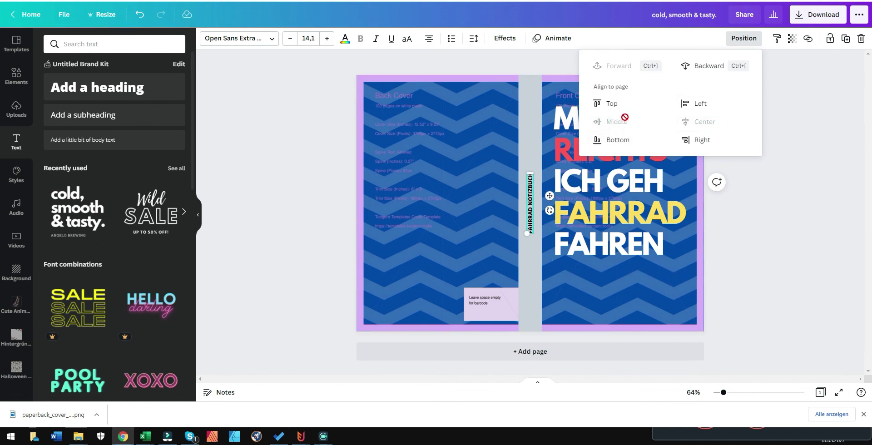
- Try aligning the vertical spine text to the top and bottom of the page, and return it to the vertical middle
{"action": "left_click", "coordinate": [619, 101]}
{"action": "left_click", "coordinate": [618, 138]}
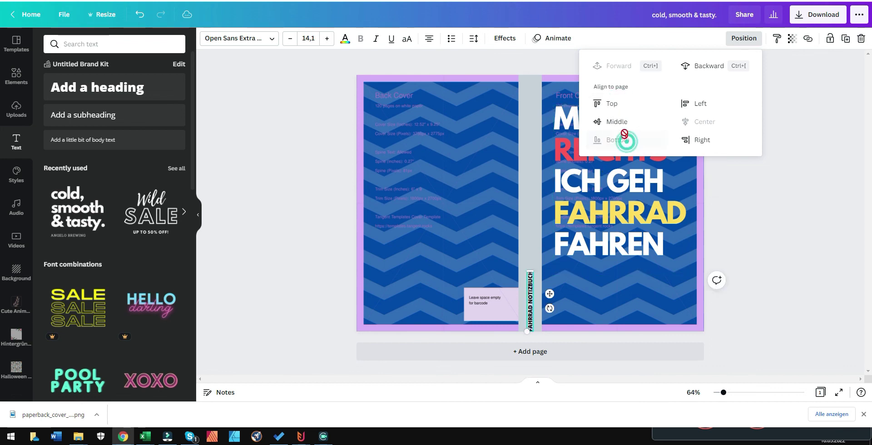
{"action": "left_click", "coordinate": [621, 127]}
- Unlock the semi-transparent cover template overlay that spans the page and delete it from the design
{"action": "left_click", "coordinate": [430, 222]}
{"action": "left_click", "coordinate": [429, 222]}
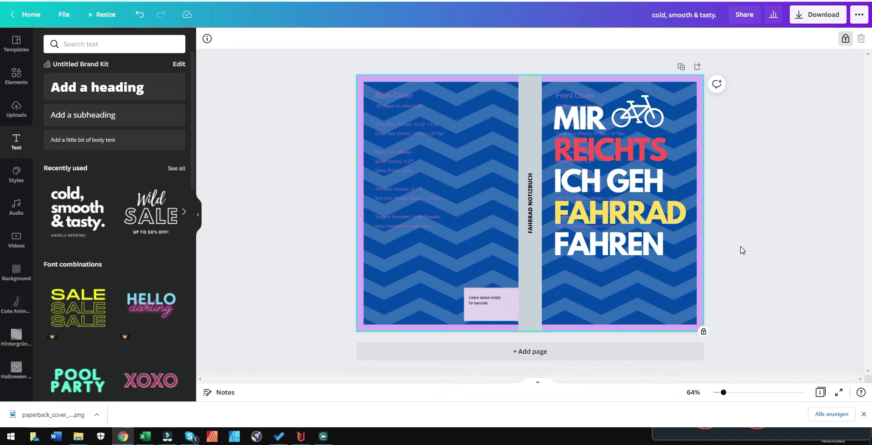
{"action": "left_click", "coordinate": [846, 39]}
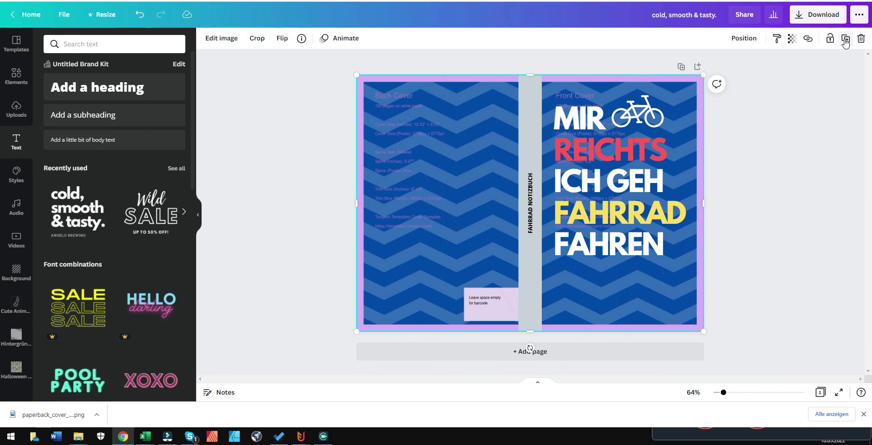
{"action": "key", "text": "Delete"}
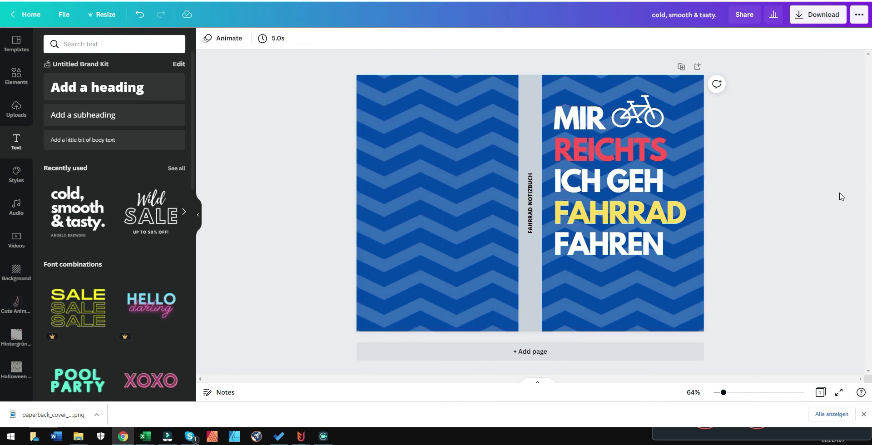
- Open the download settings for the finished cover and set the file type to PDF Print
{"action": "left_click", "coordinate": [840, 20]}
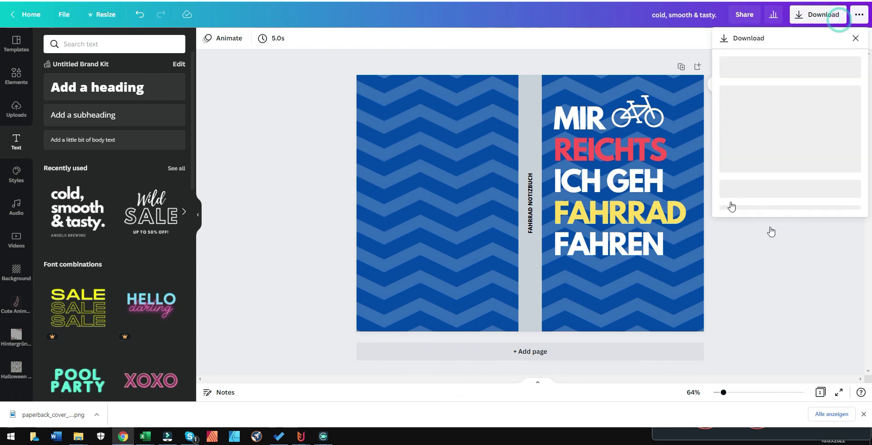
{"action": "left_click", "coordinate": [807, 81]}
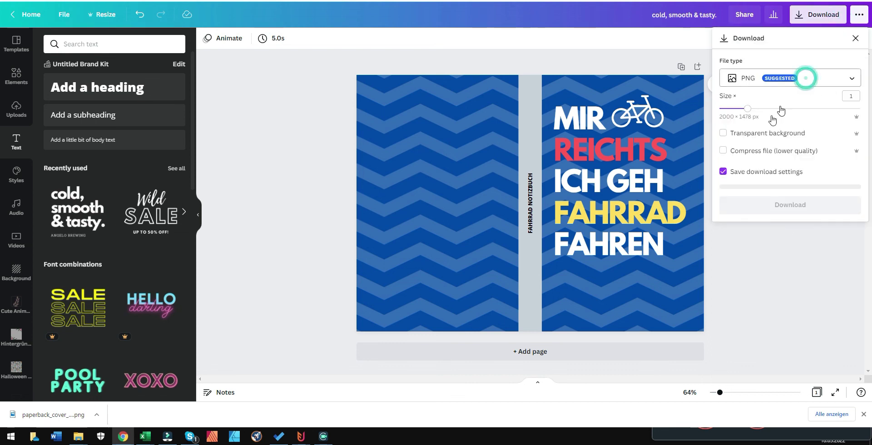
{"action": "left_click", "coordinate": [781, 85]}
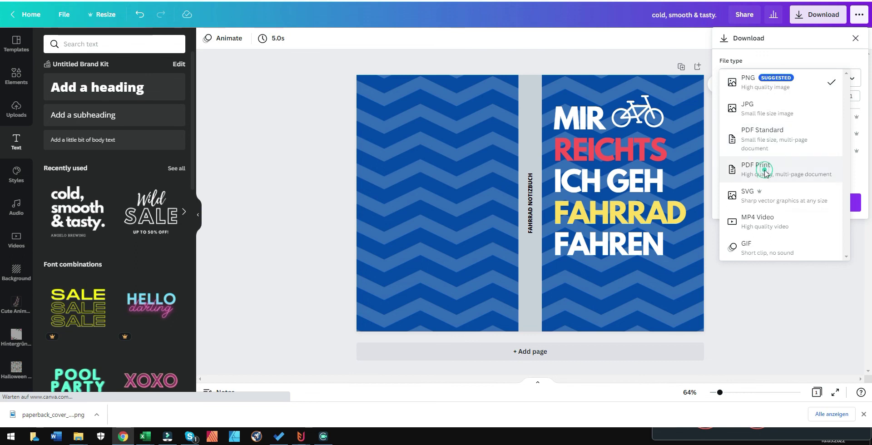
{"action": "left_click", "coordinate": [766, 172]}
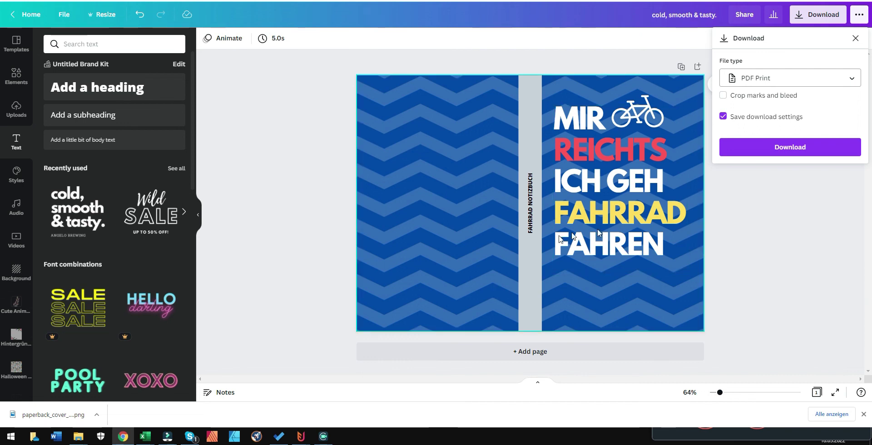
- Shrink the front cover title very slightly from its upper-left corner and leave everything deselected
{"action": "left_click", "coordinate": [556, 109]}
{"action": "left_click_drag", "start_coordinate": [555, 105], "coordinate": [557, 108]}
{"action": "left_click", "coordinate": [660, 99]}
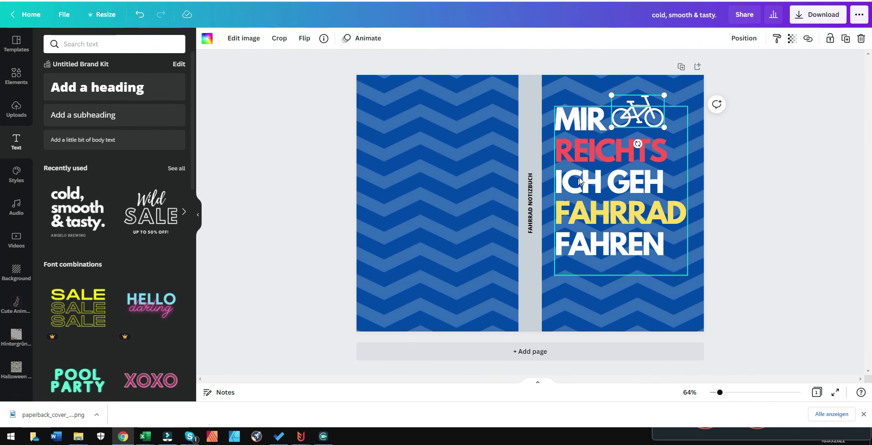
{"action": "left_click", "coordinate": [803, 166]}
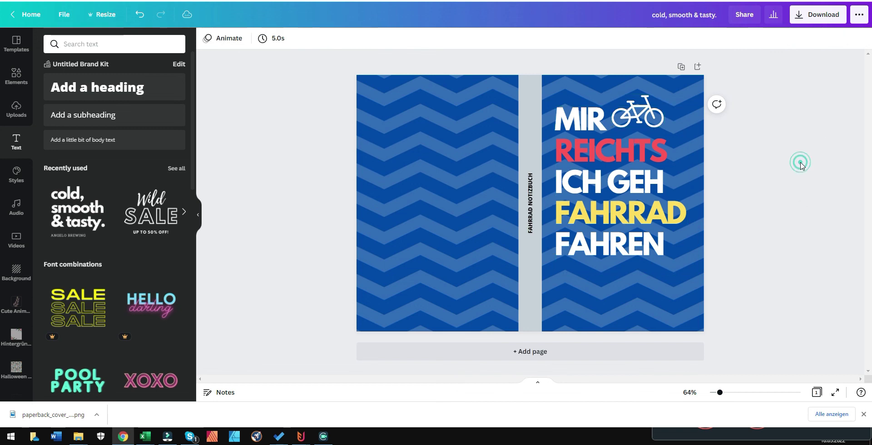